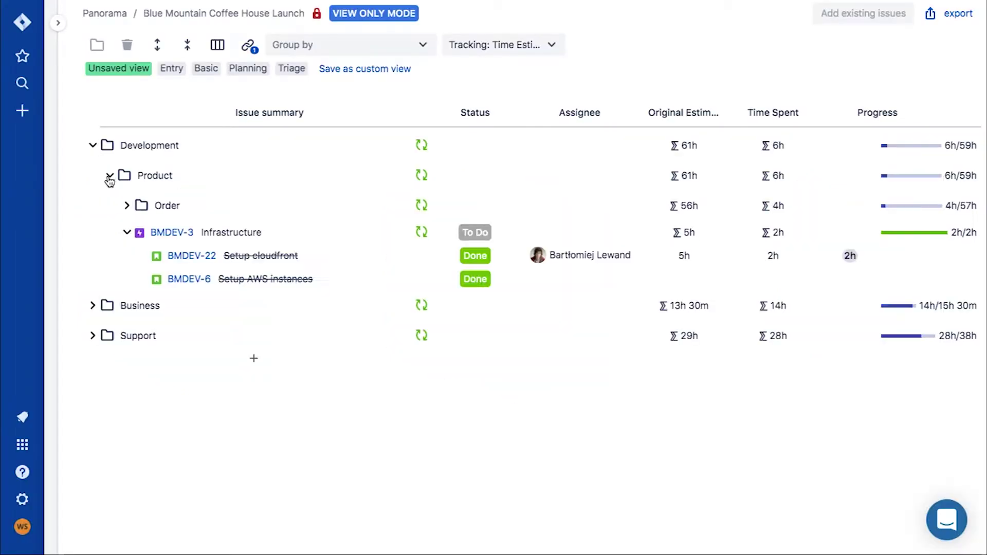
Open the BMDEV-27 Payment issue from the Order folder and assign it to yourself.
left_click(127, 205)
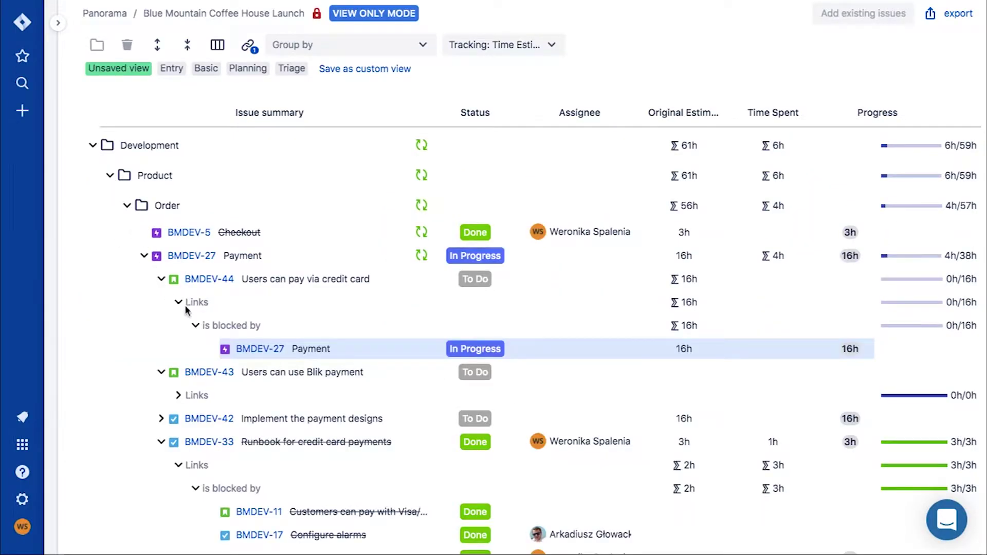
left_click(315, 348)
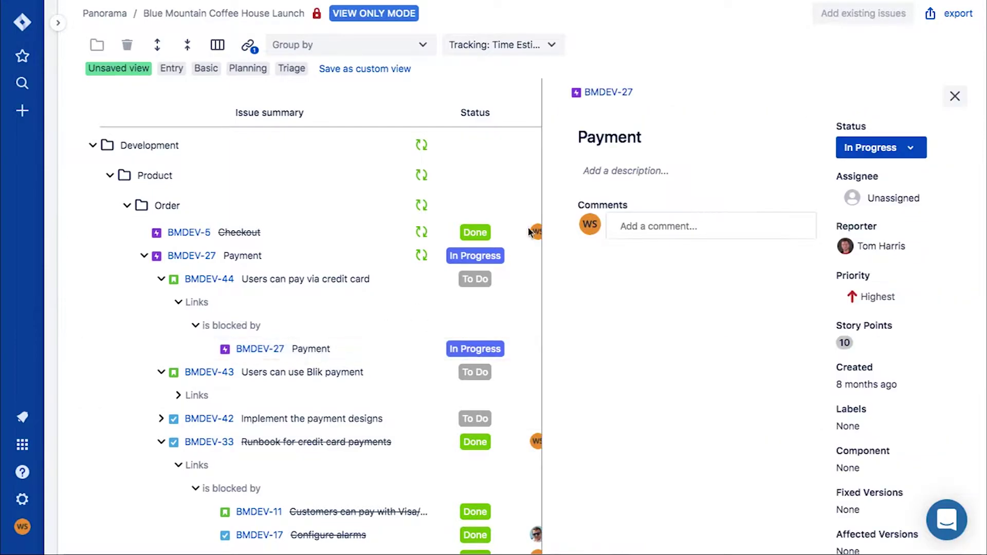
scroll(894, 211, "down", 1)
scroll(894, 210, "down", 1)
scroll(836, 210, "up", 3)
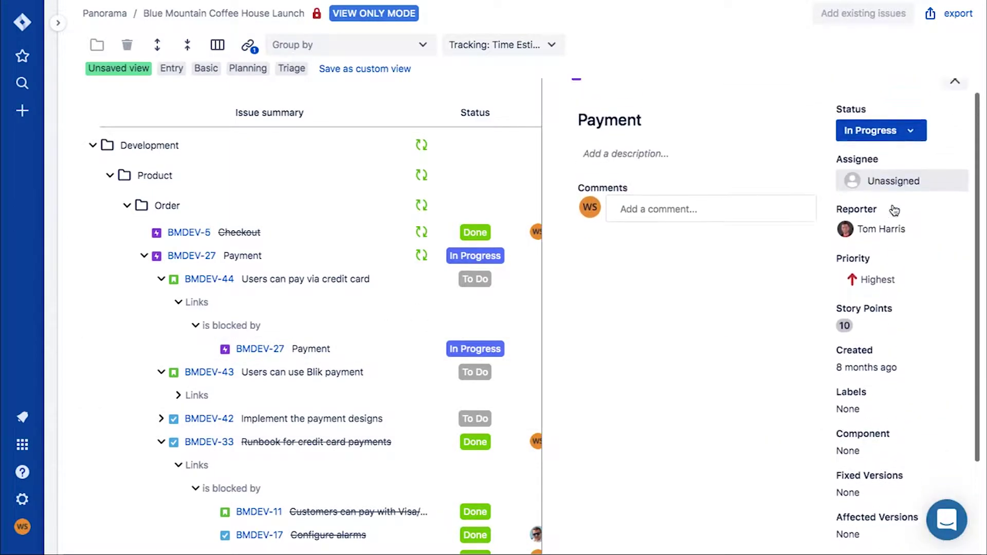
left_click(886, 198)
left_click(890, 235)
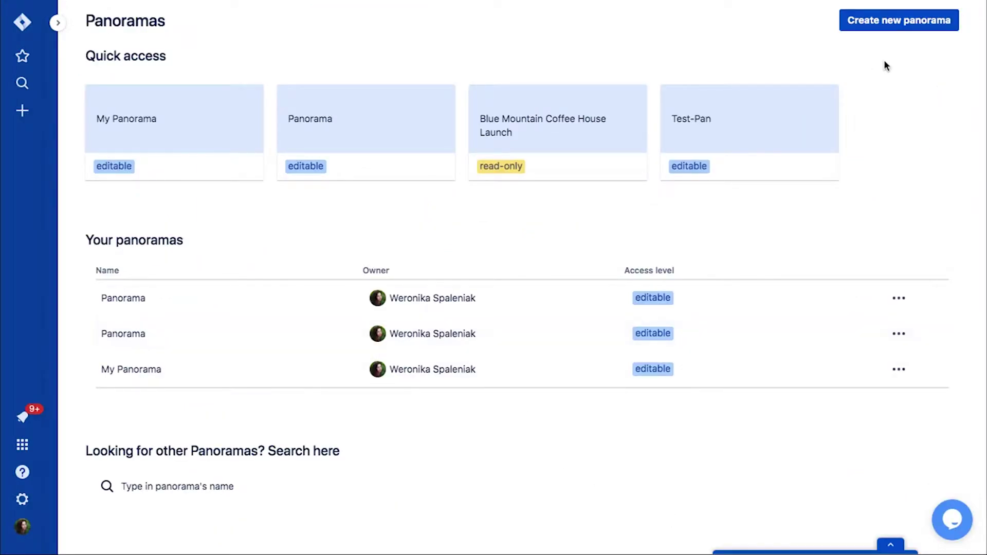
Start a new panorama tracking the DEV - Blue Mountain Coffee House project.
left_click(904, 27)
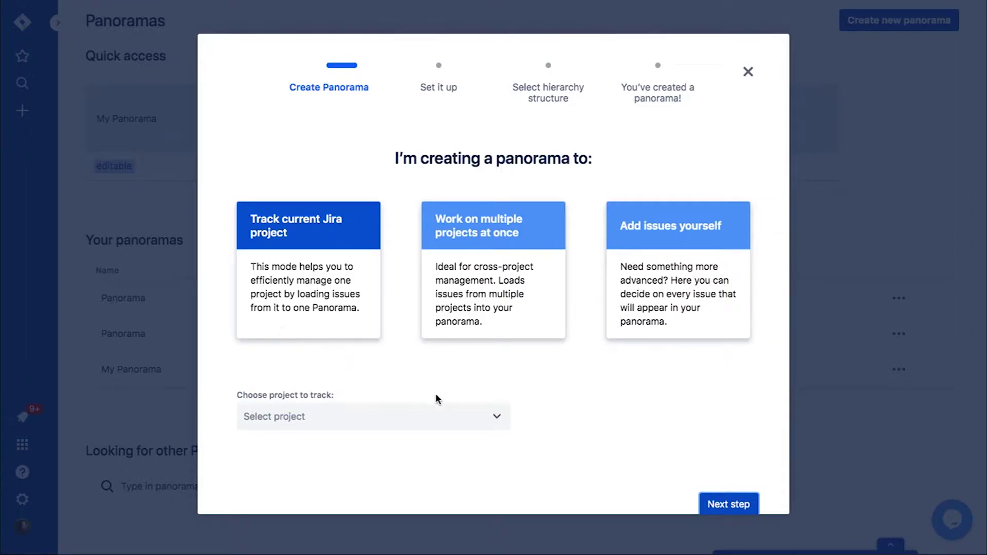
left_click(505, 425)
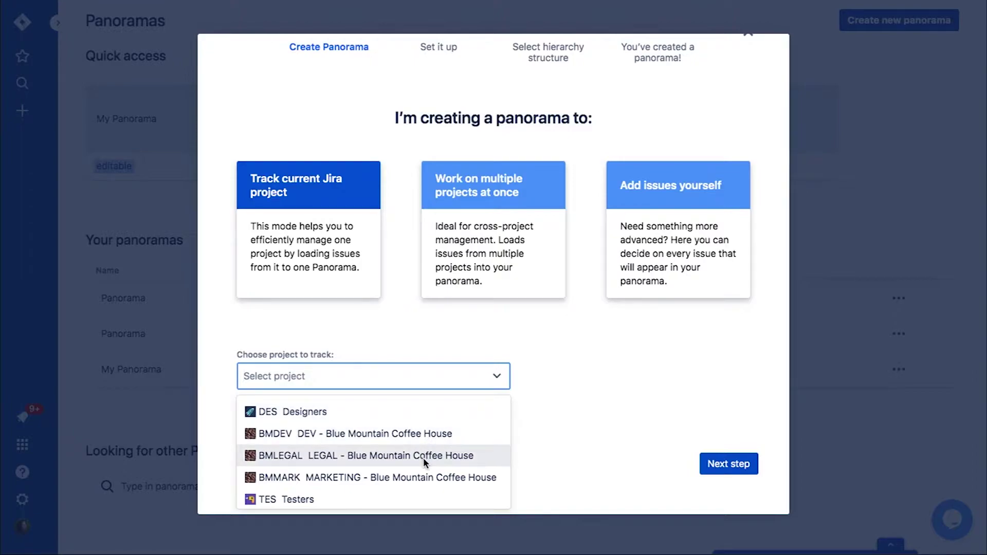
left_click(431, 439)
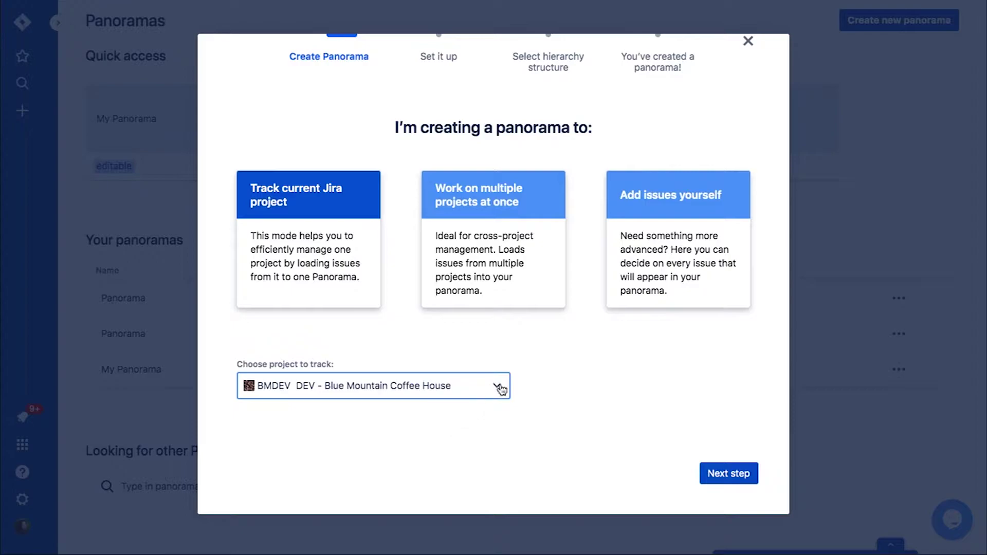
scroll(519, 362, "up", 2)
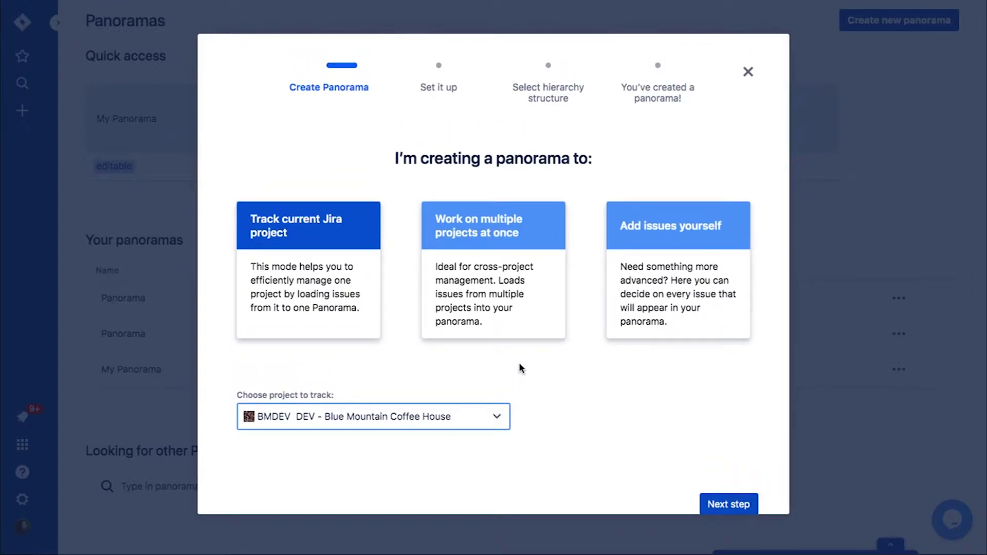
Switch to multiple projects and add the TES Testers and DES Designers projects.
left_click(525, 233)
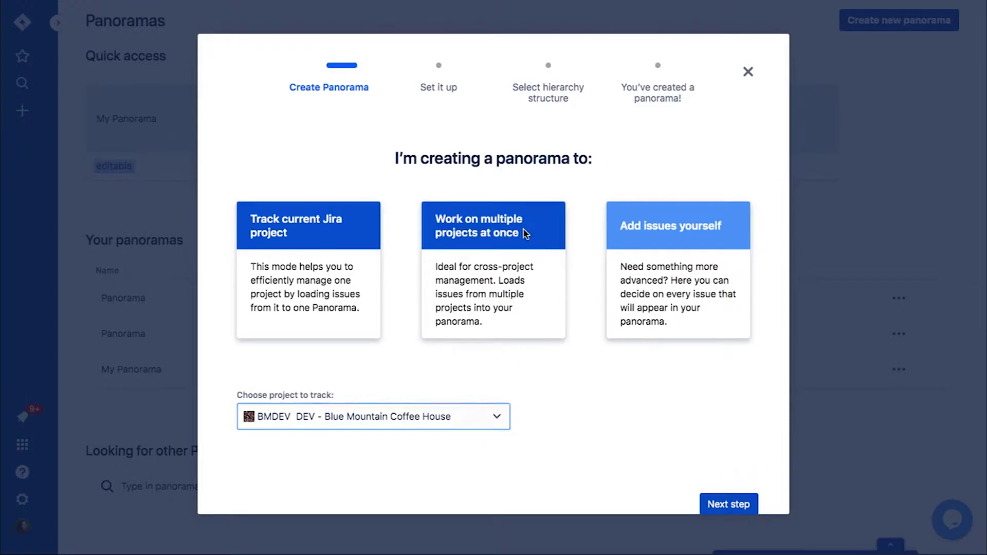
left_click(466, 425)
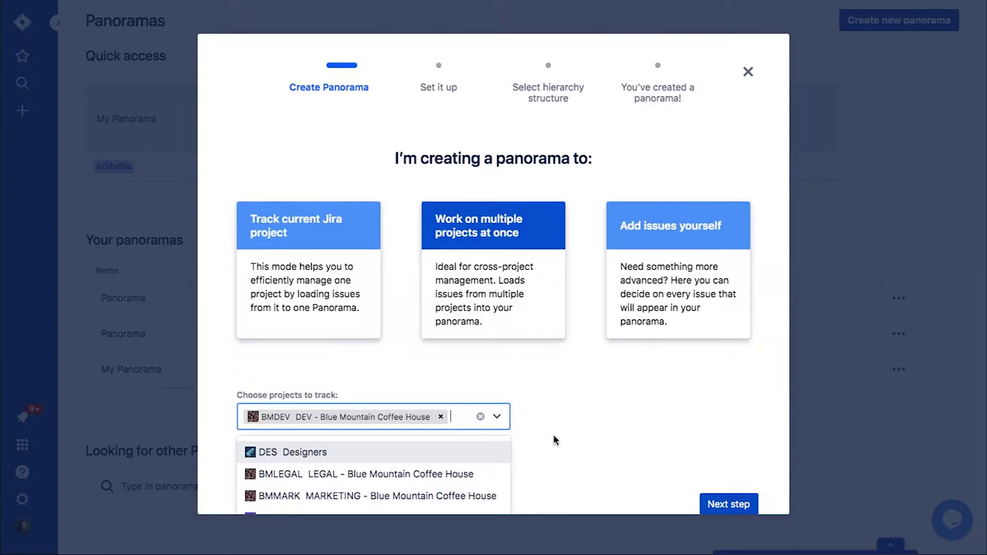
scroll(555, 437, "down", 1)
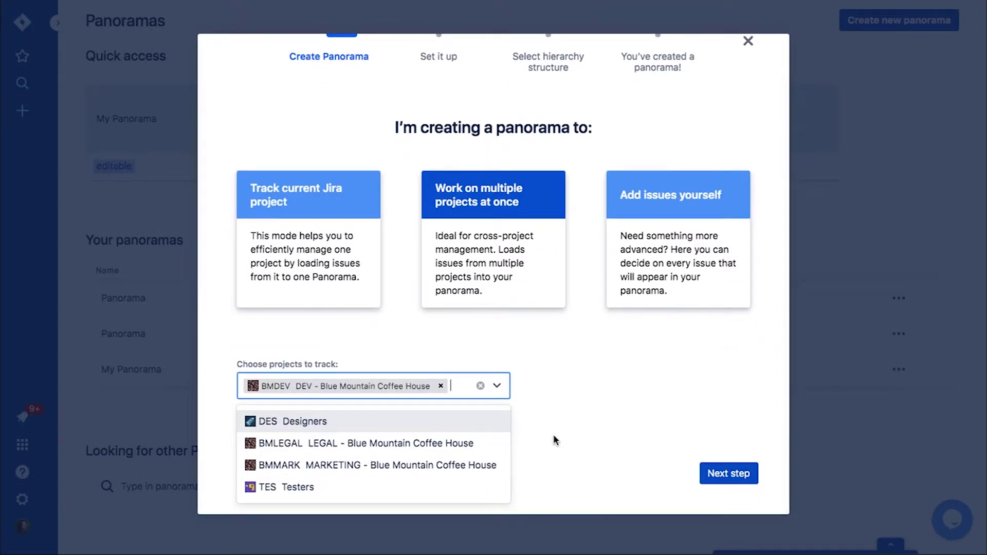
left_click(381, 486)
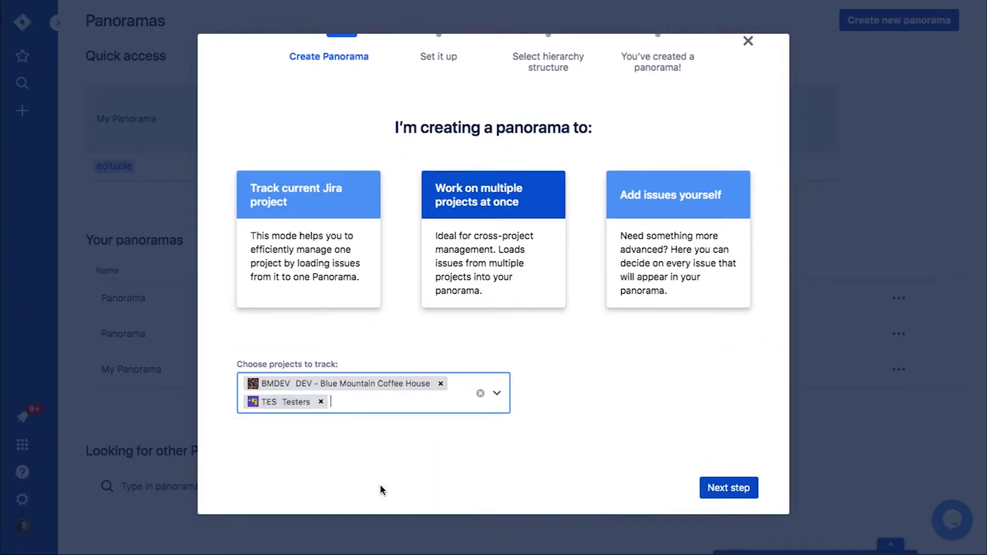
left_click(413, 409)
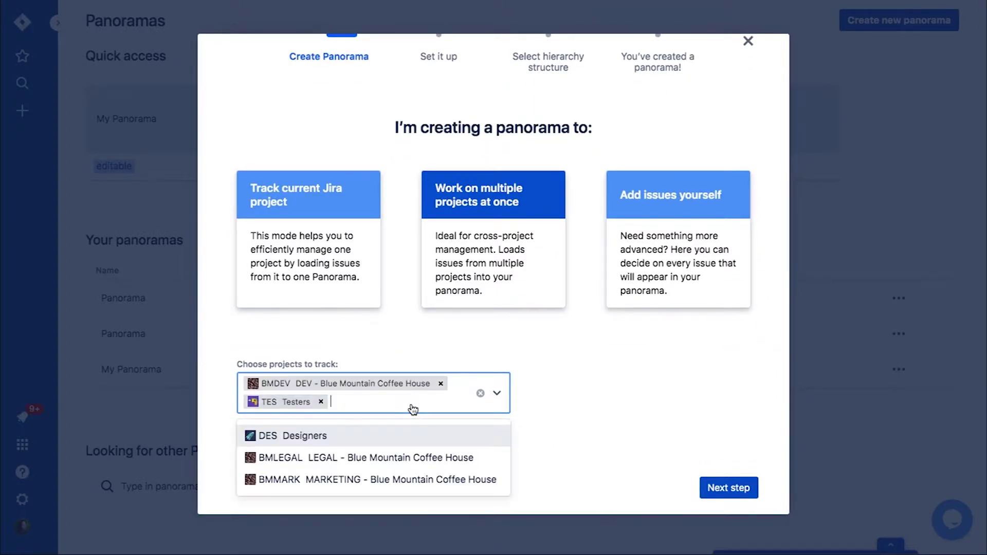
left_click(407, 442)
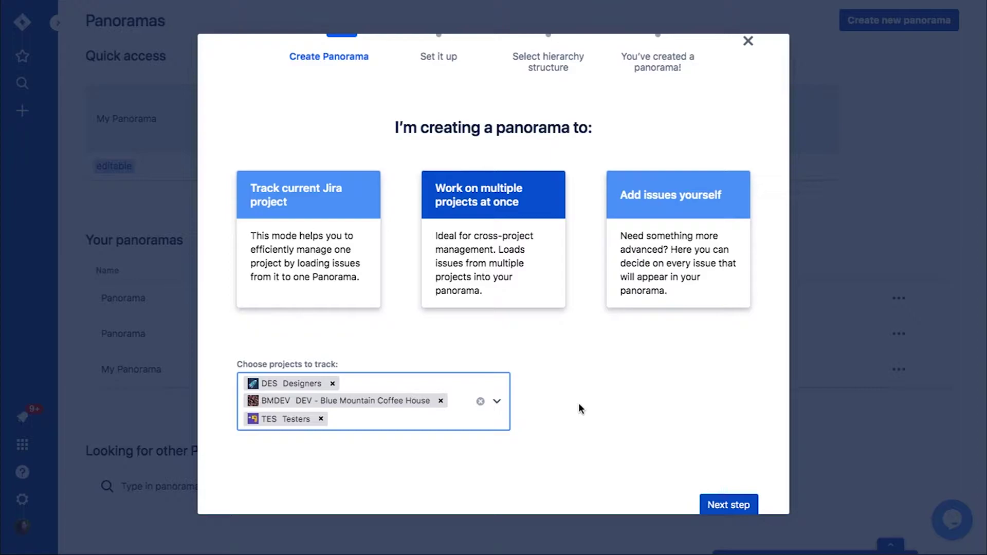
Choose 'Add issues yourself' instead and proceed to the set-up step.
scroll(580, 409, "up", 1)
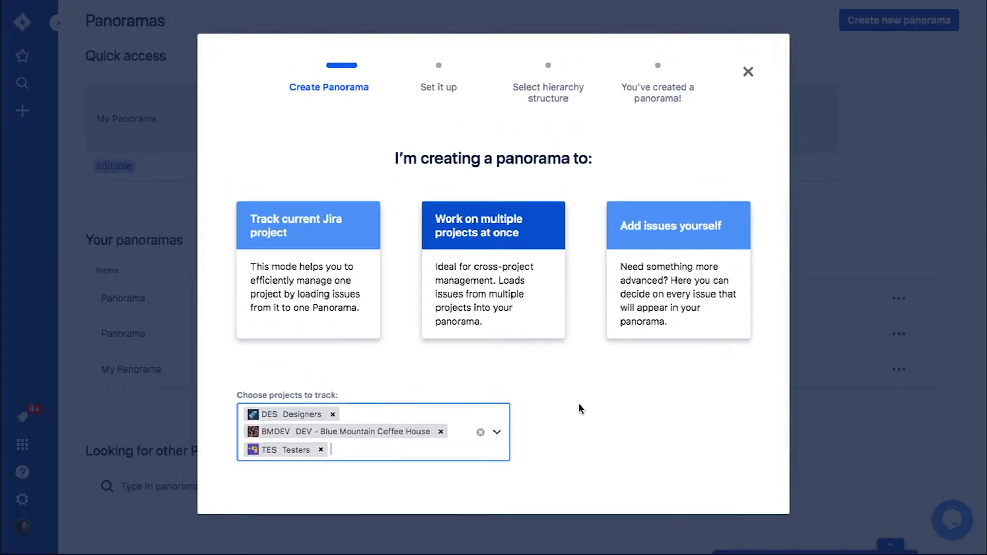
left_click(681, 242)
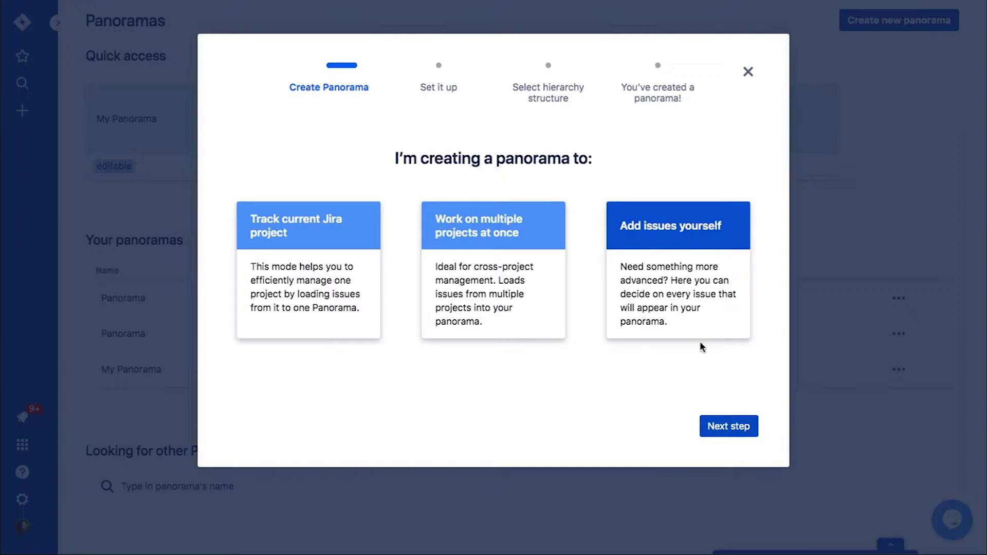
left_click(735, 427)
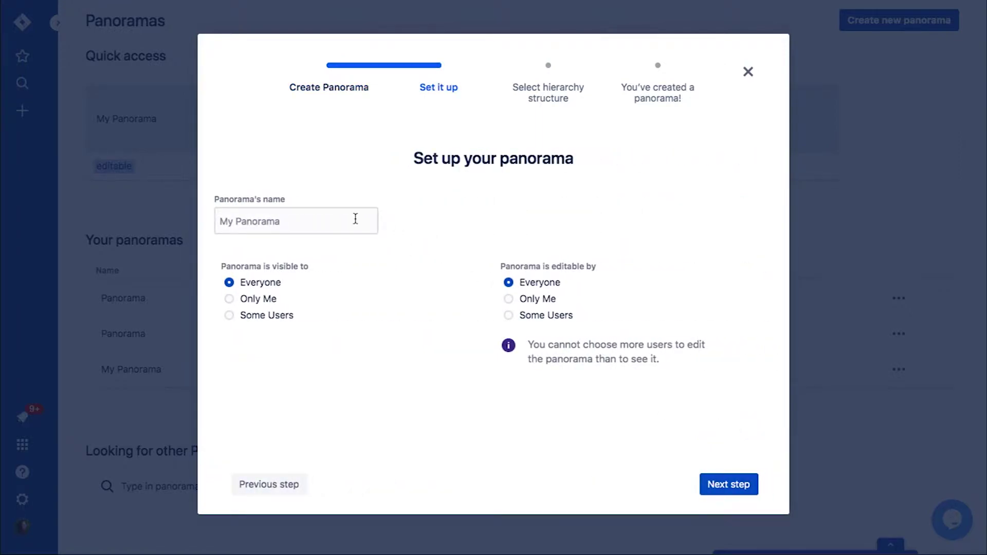
Name the panorama 'My Panorama' and make it editable by Only Me.
left_click(337, 219)
type("M")
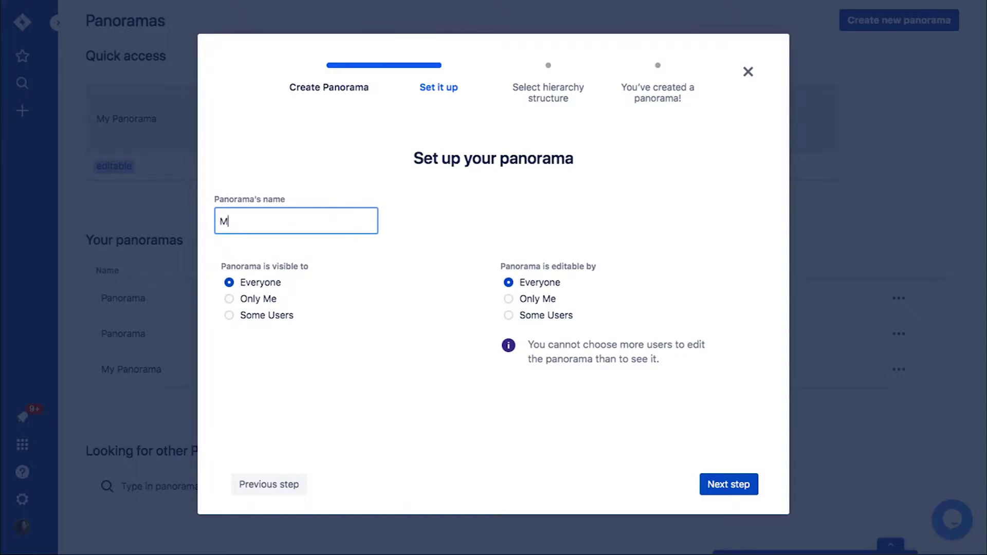
type("y Panorama")
left_click(509, 299)
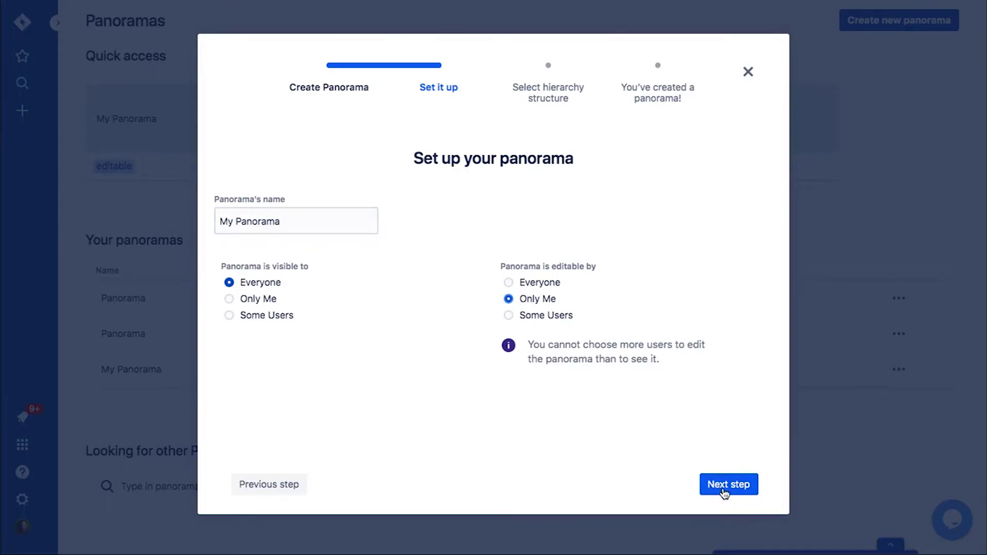
left_click(723, 489)
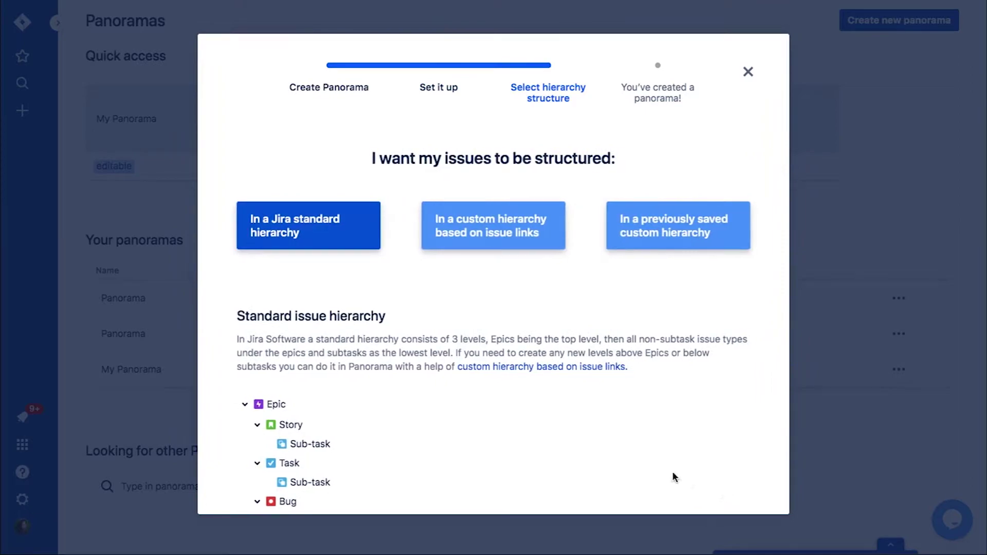
Review the standard hierarchy preview, collapsing and re-expanding the Story level.
scroll(488, 335, "down", 3)
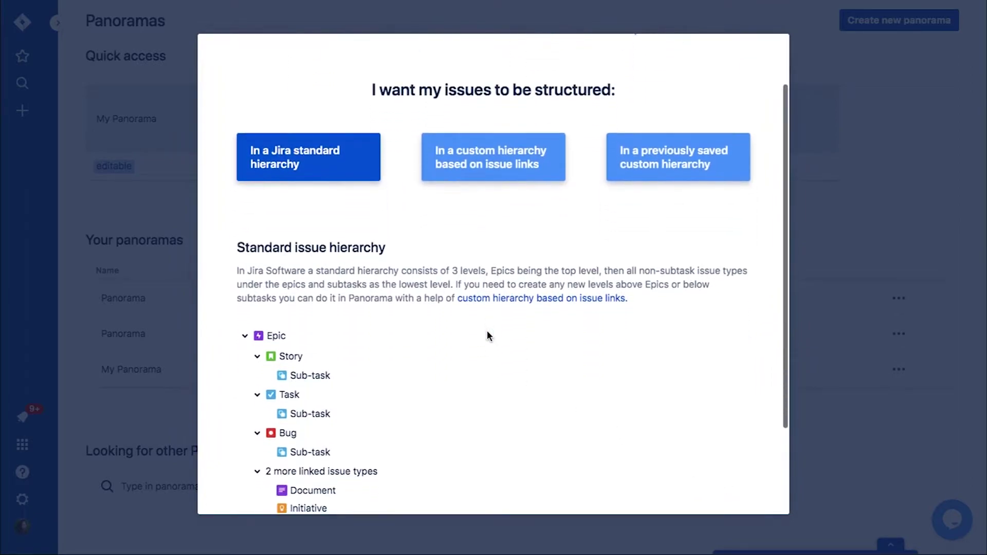
scroll(489, 336, "down", 1)
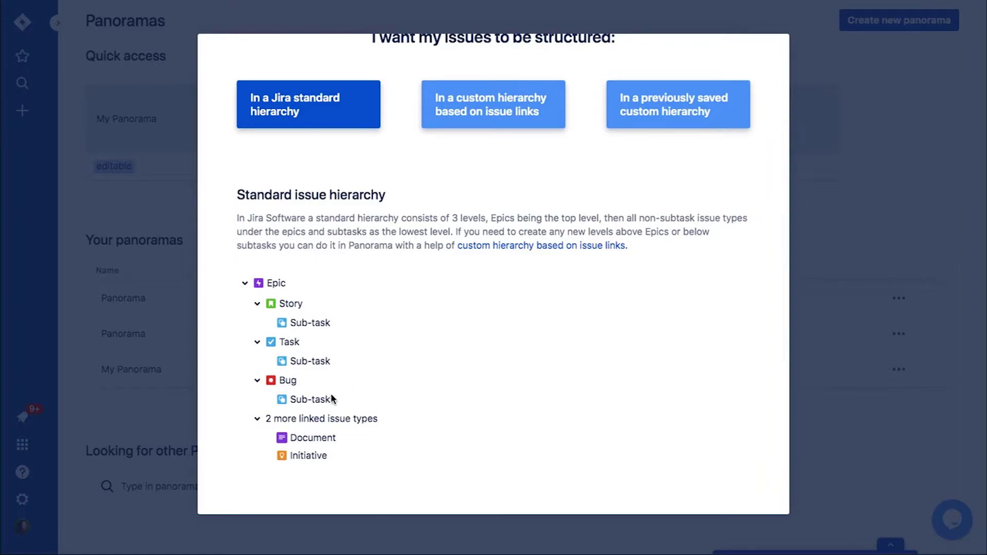
left_click(258, 304)
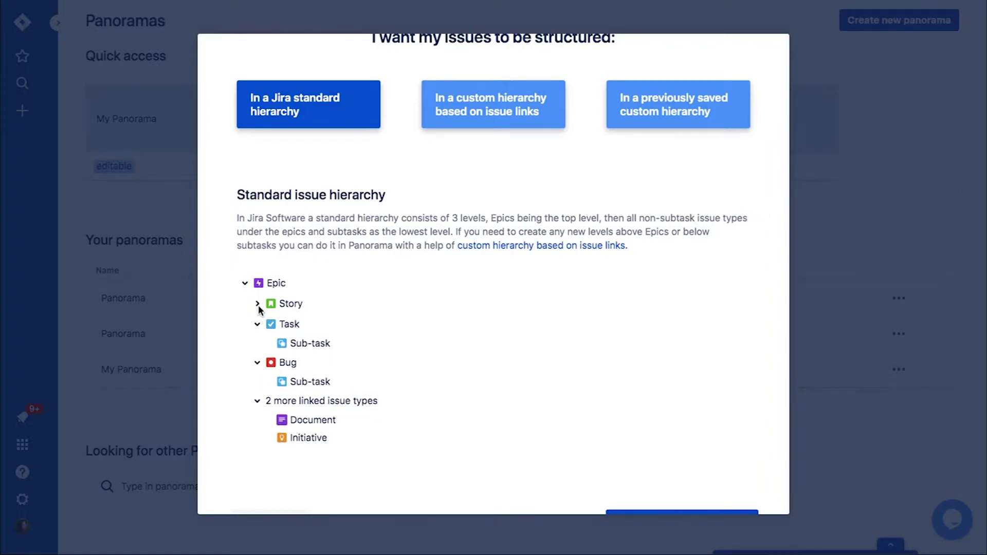
left_click(258, 305)
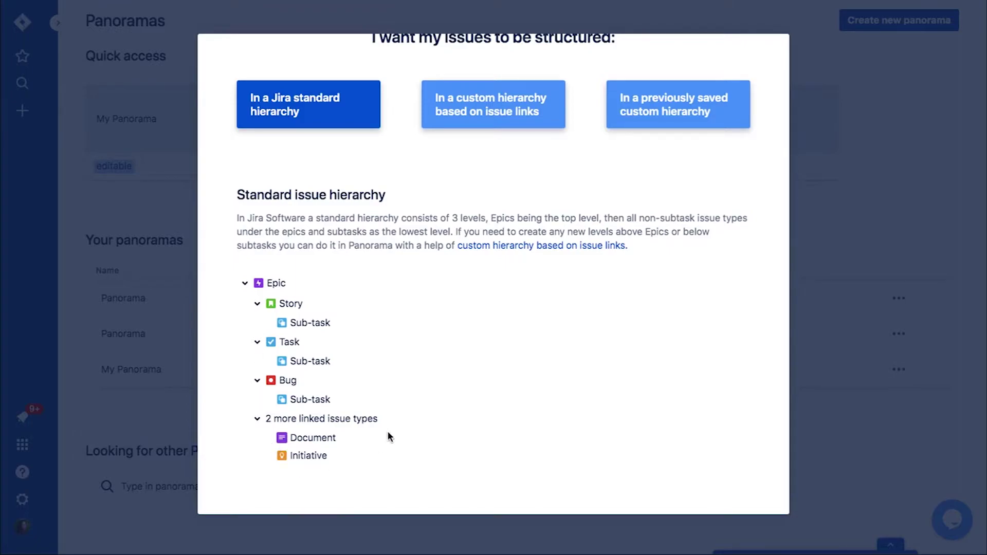
scroll(533, 315, "up", 1)
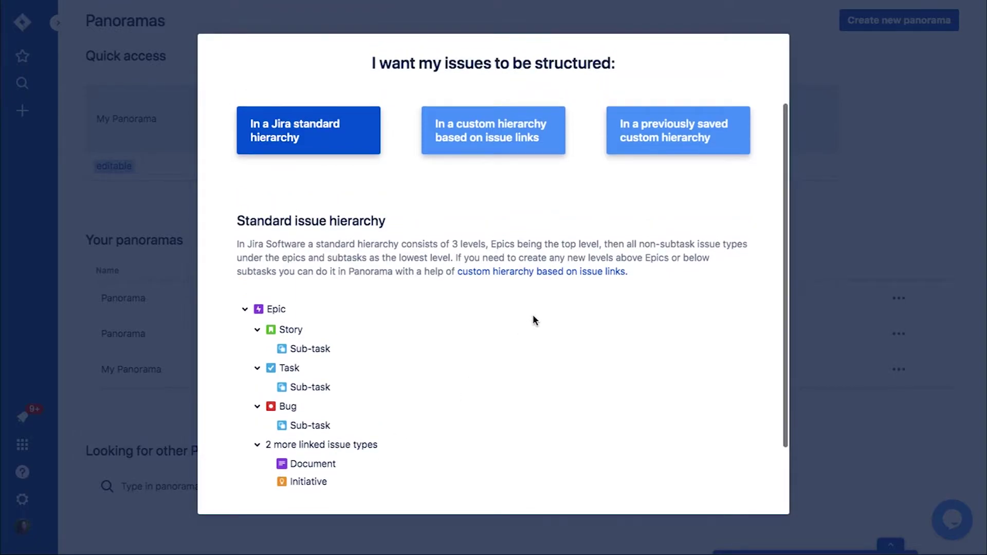
Look at the link-based custom hierarchy and the previously saved custom hierarchies.
left_click(515, 133)
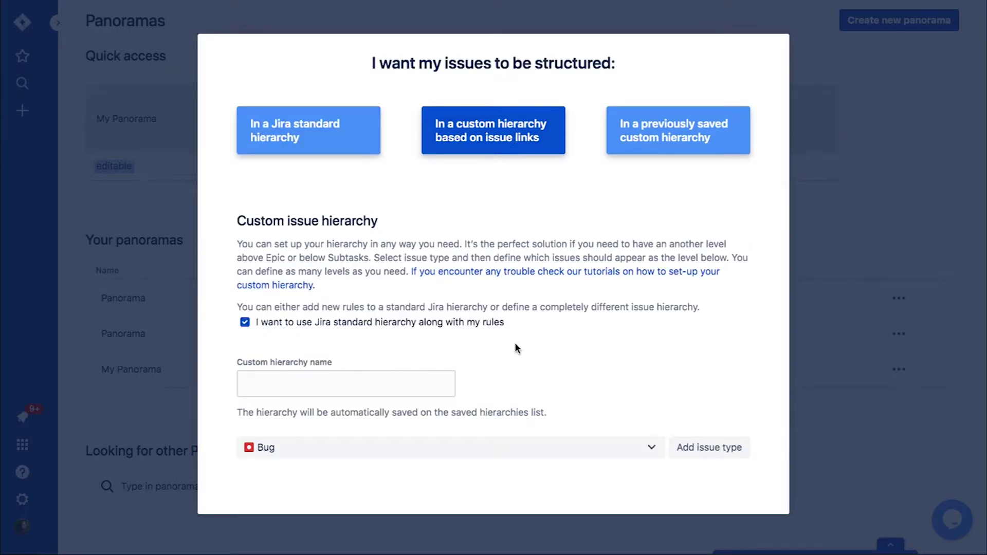
scroll(516, 350, "down", 2)
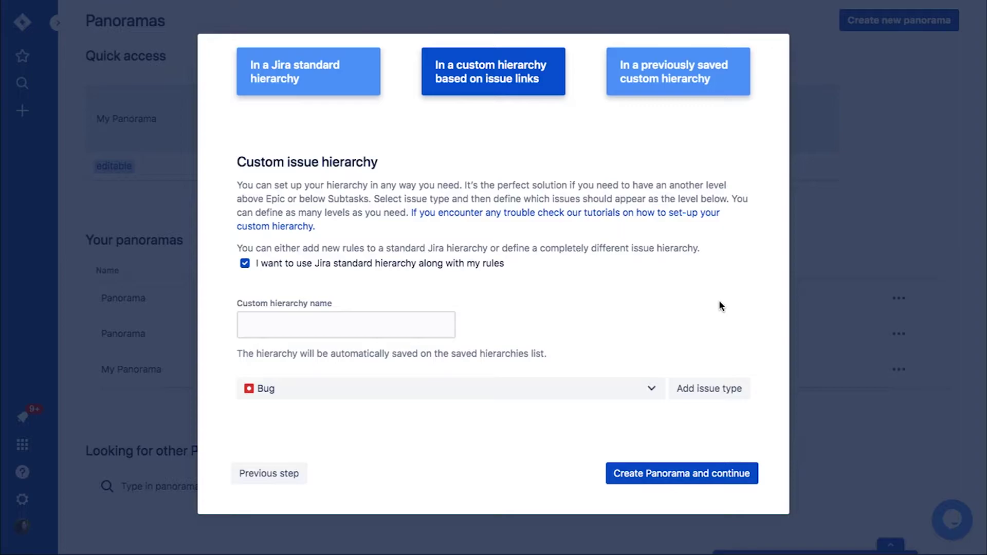
left_click(681, 81)
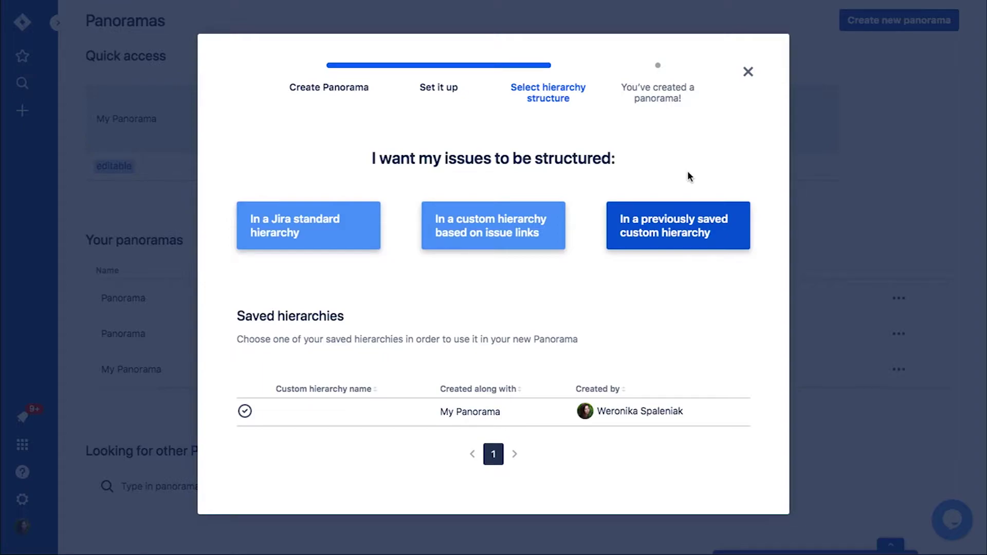
Return to the Jira standard hierarchy and create the panorama with it.
left_click(254, 248)
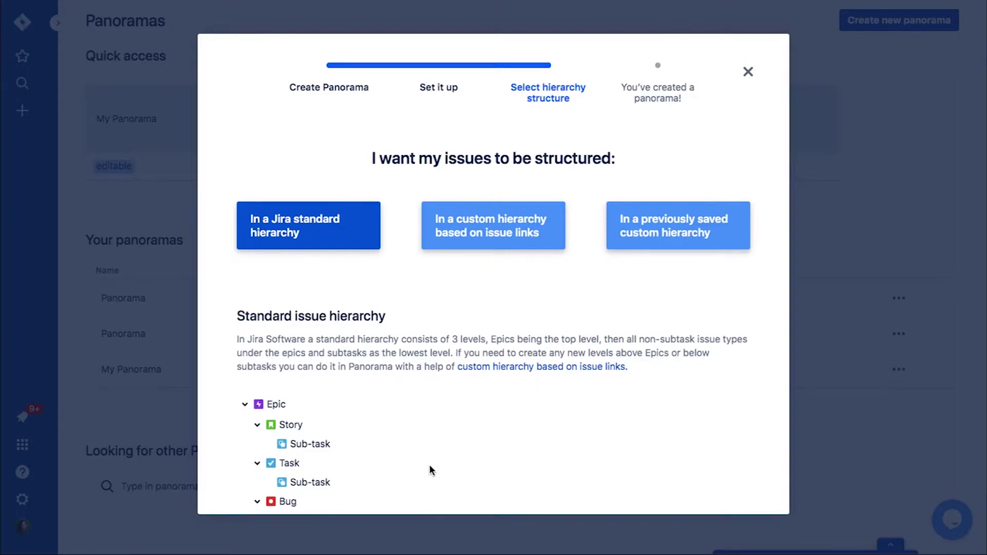
scroll(430, 471, "down", 4)
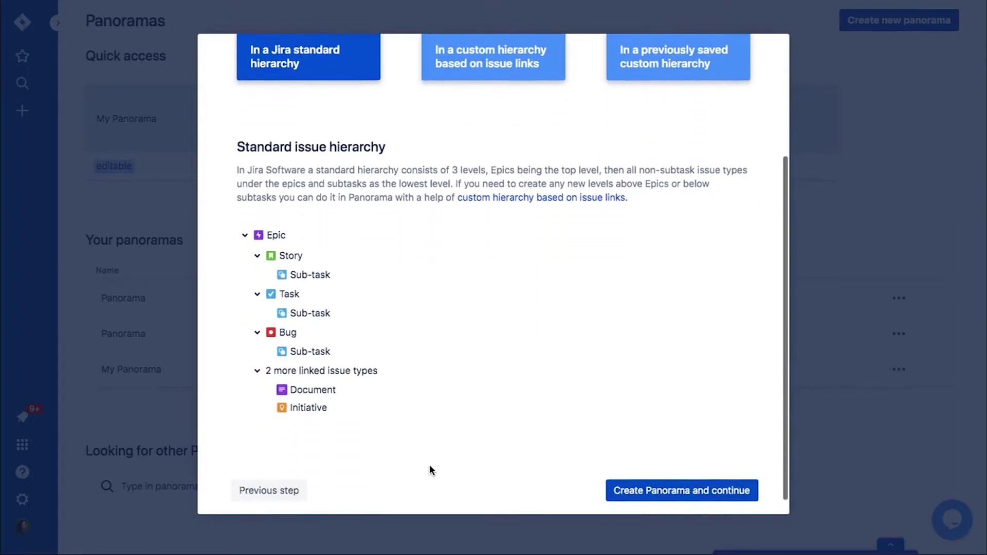
left_click(632, 474)
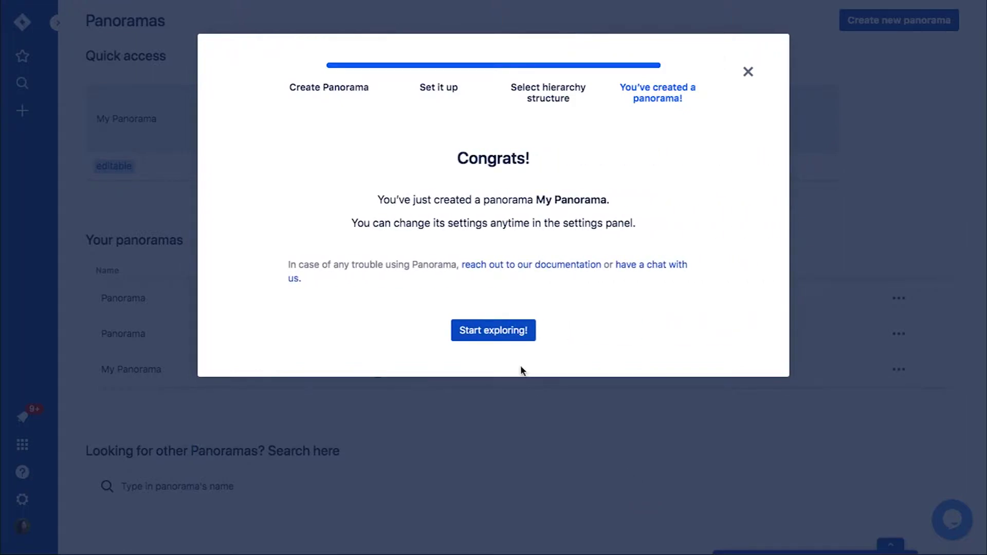
Open the new My Panorama and begin adding existing issues to it.
left_click(504, 332)
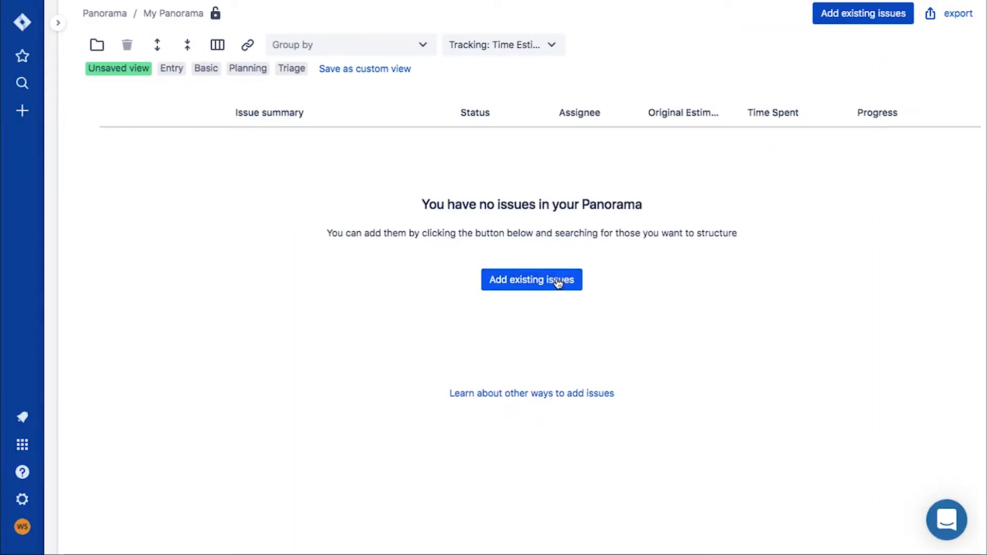
left_click(557, 282)
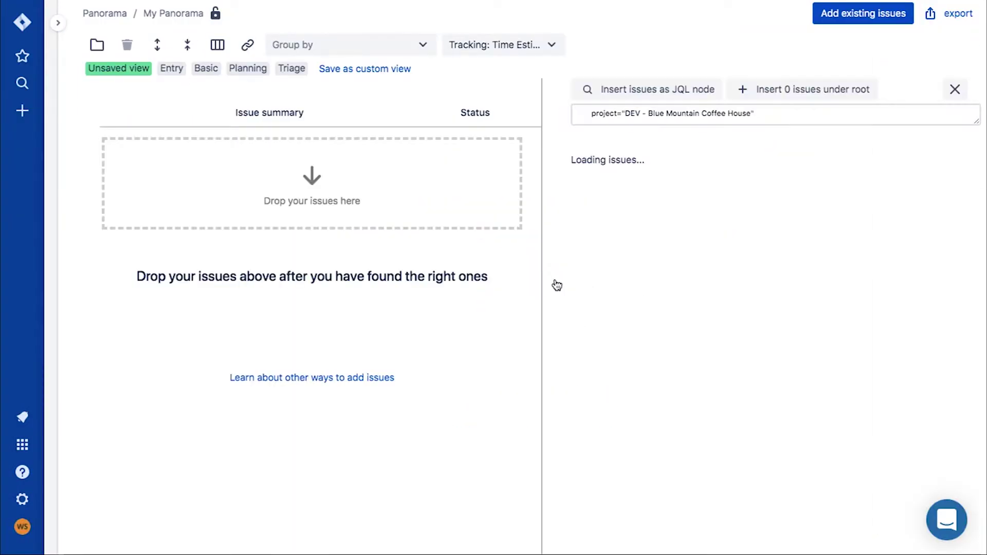
Replace the issue search query with project = DEV - Blue Mountain Coffee House.
left_click(772, 114)
key("ctrl+a")
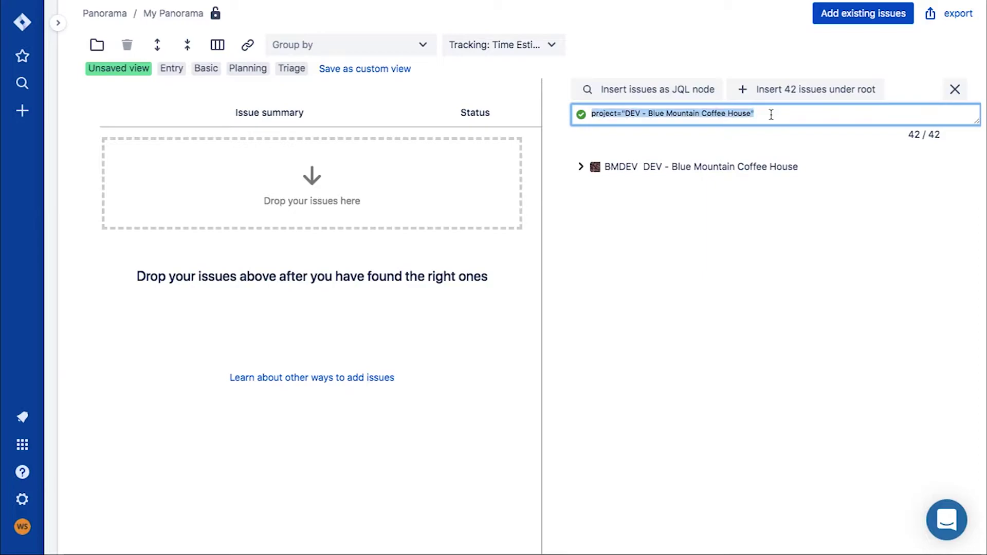
key("BackSpace")
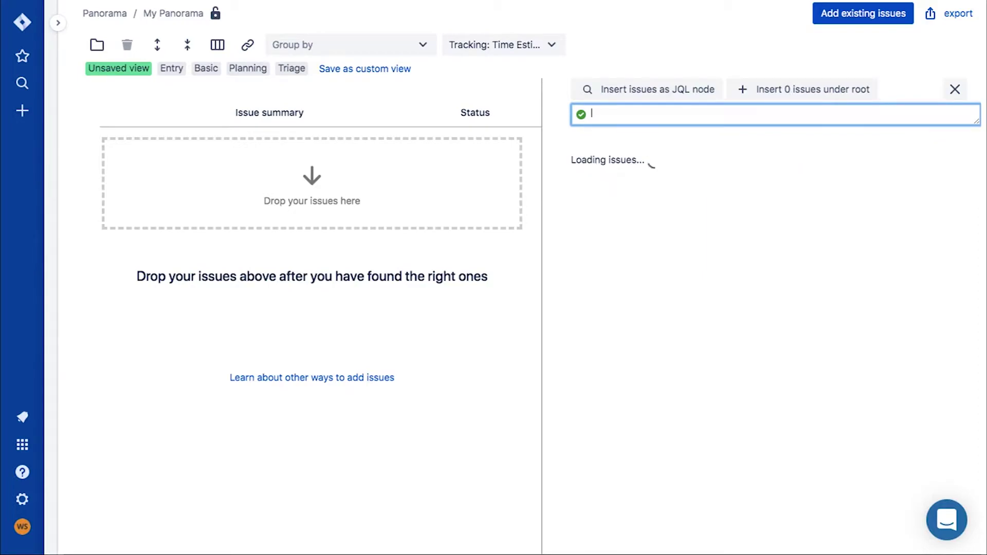
type("project")
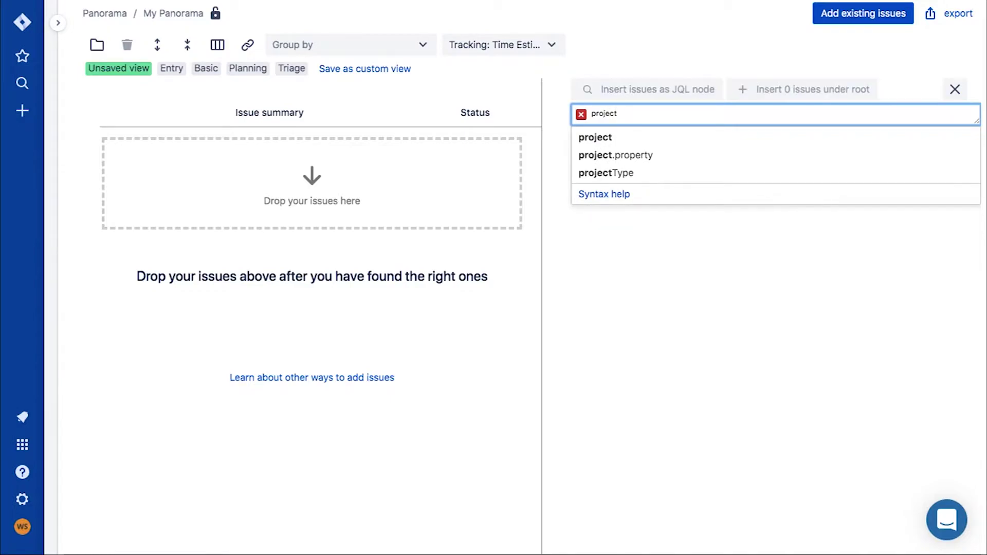
type("=dev")
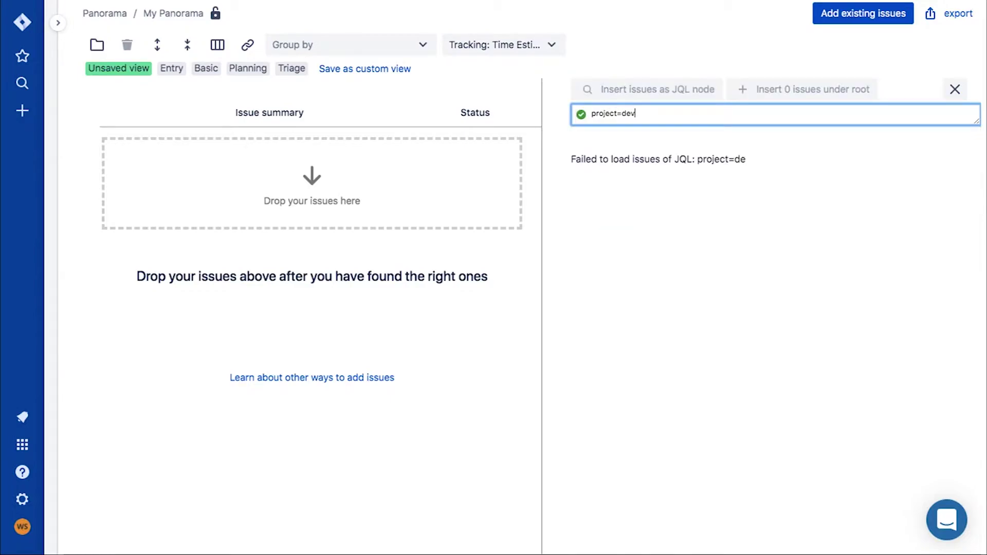
left_click(746, 136)
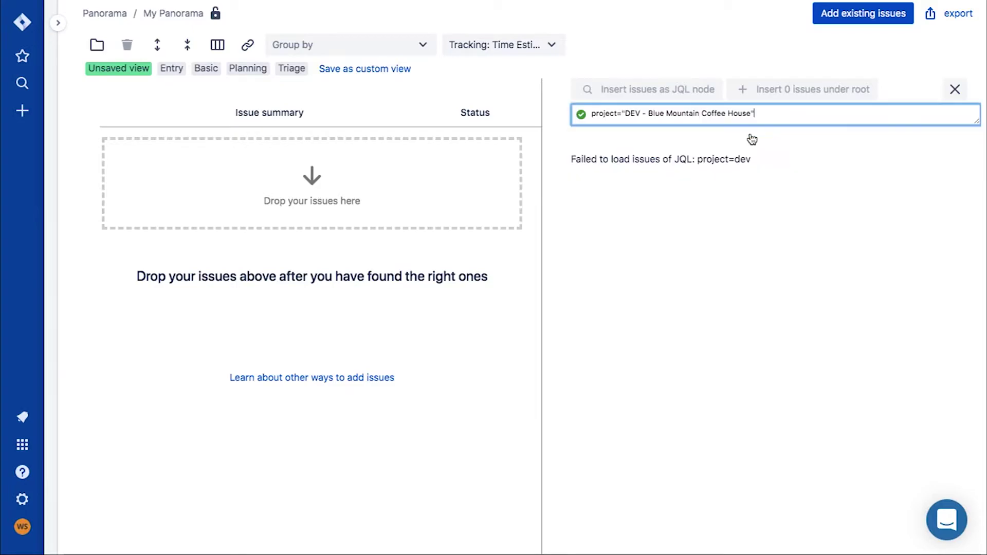
left_click(722, 168)
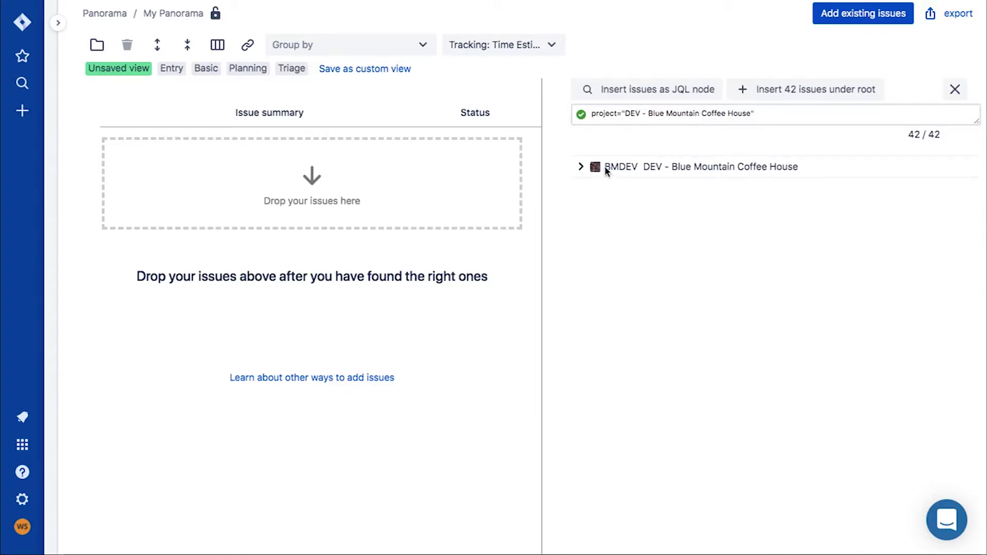
Insert all 42 BMDEV project issues under the panorama root.
left_click(581, 167)
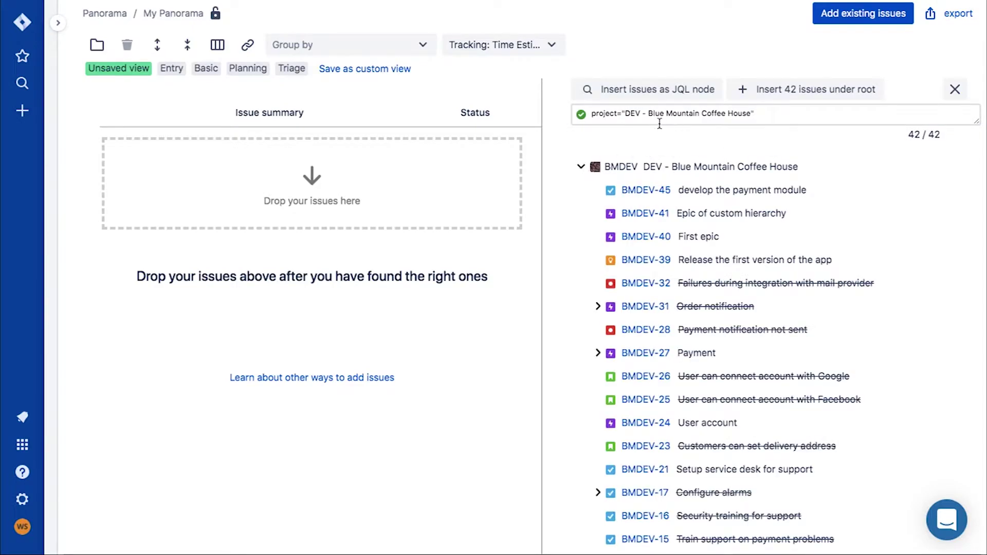
left_click(780, 98)
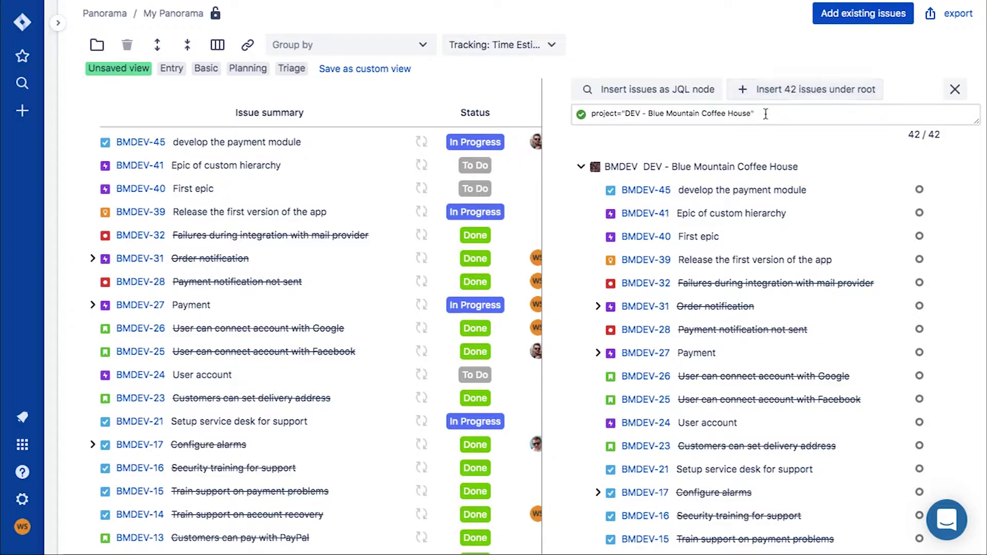
left_click(765, 114)
key("ctrl+a")
Insert a JQL node for project=Testers issues reported by the suggested user.
key("BackSpace")
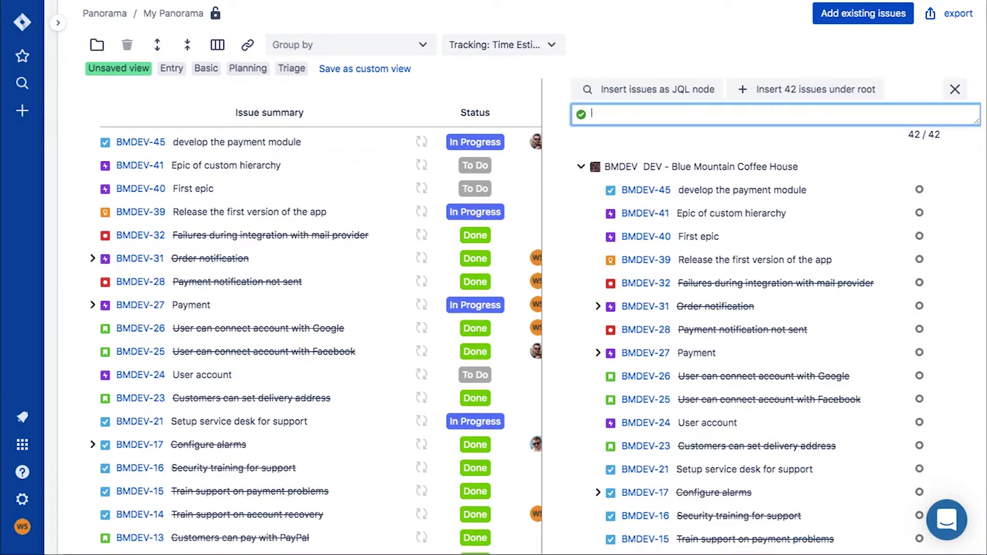
type("project")
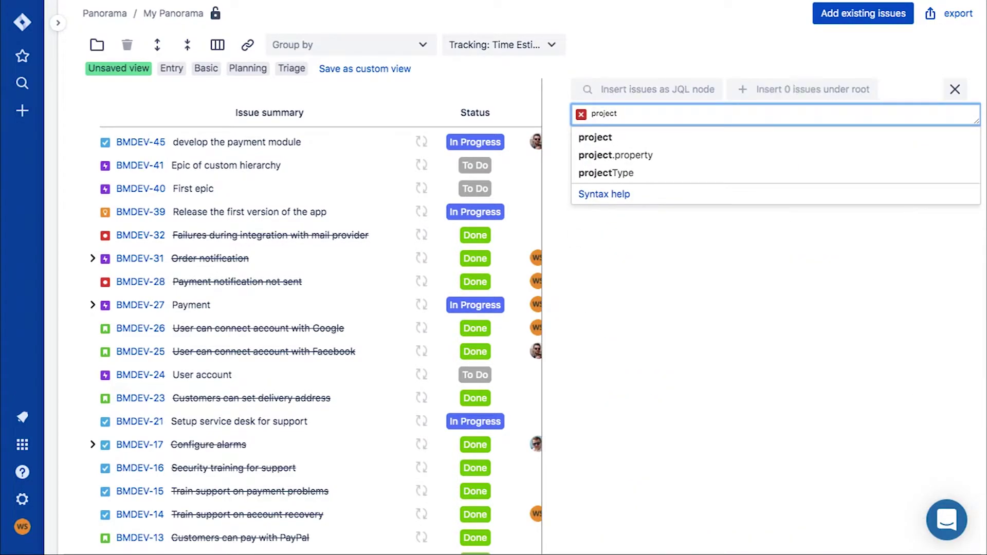
type("=test")
left_click(754, 136)
type("an")
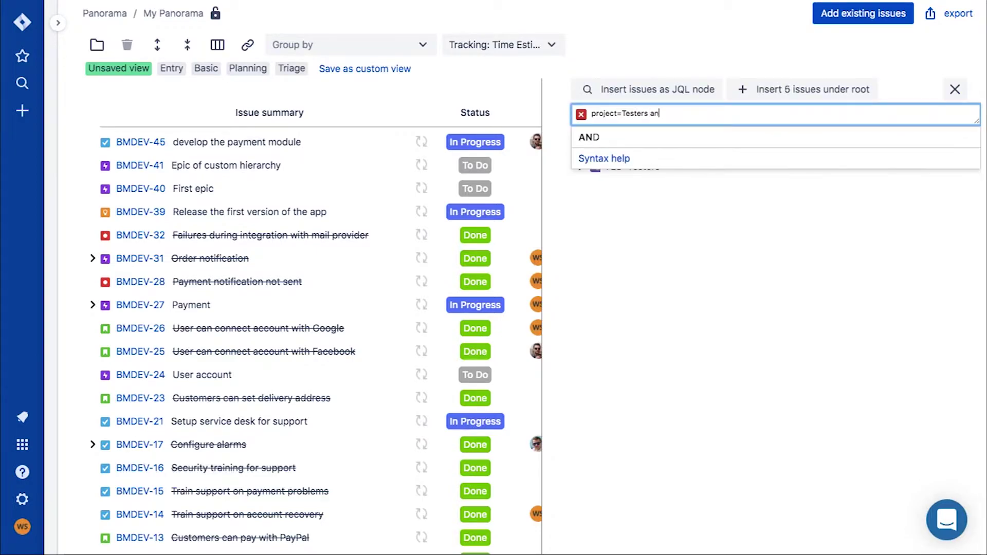
type("d repo")
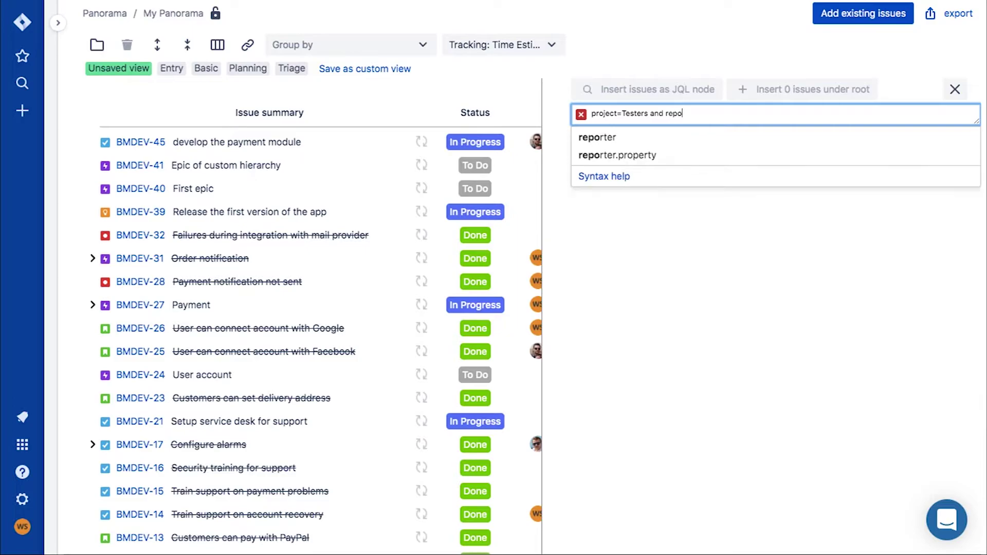
type("rter=We")
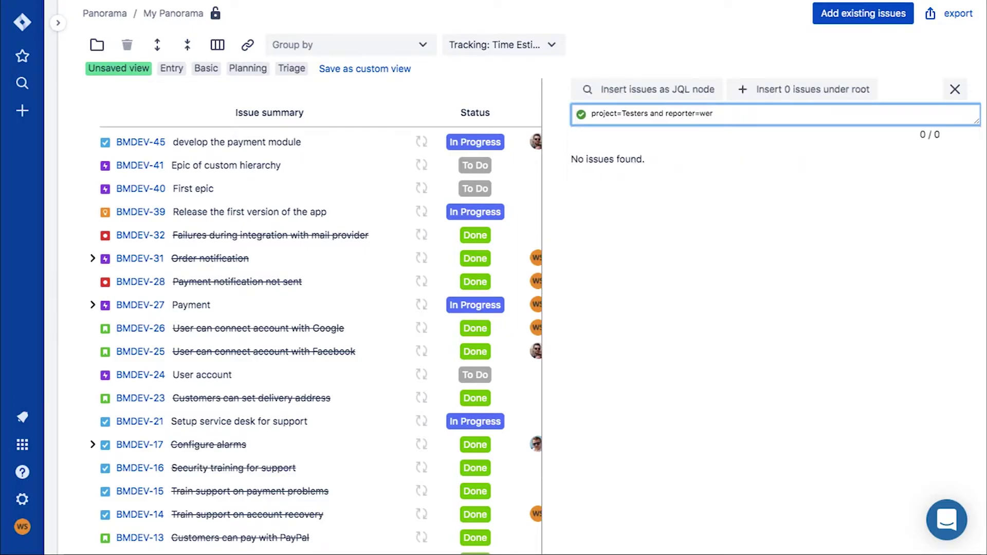
left_click(645, 136)
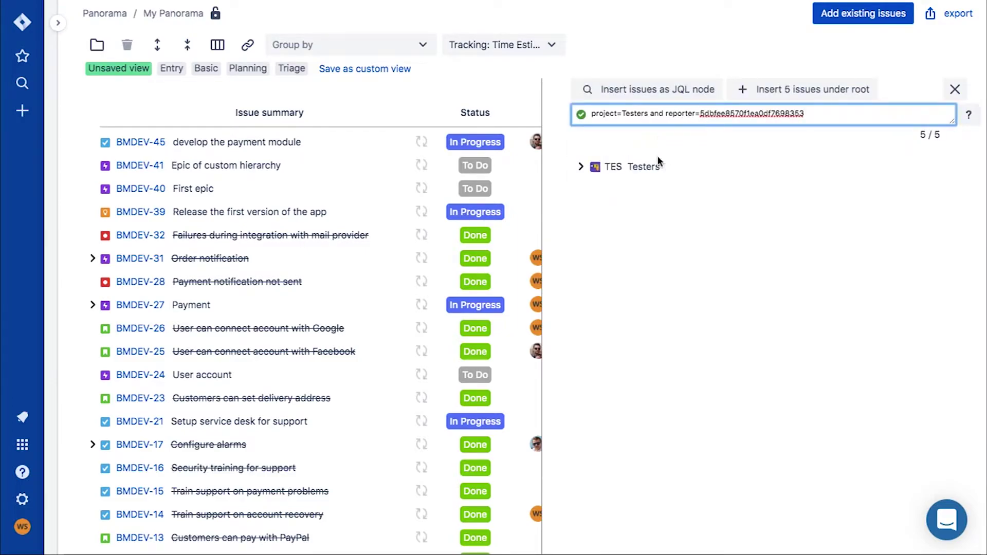
left_click(616, 88)
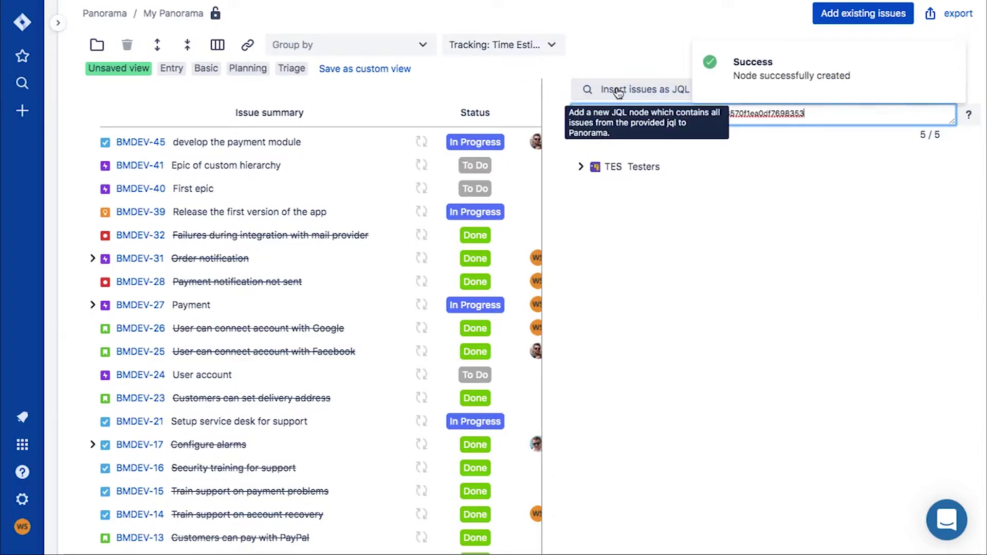
triple_click(828, 116)
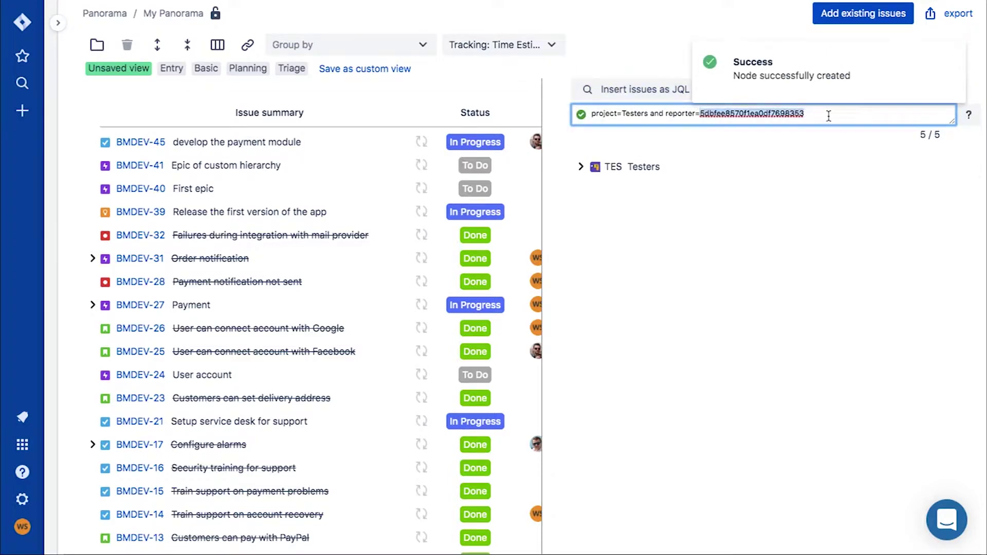
Search for Designers project issues assigned to the suggested user.
key("BackSpace")
type("pro")
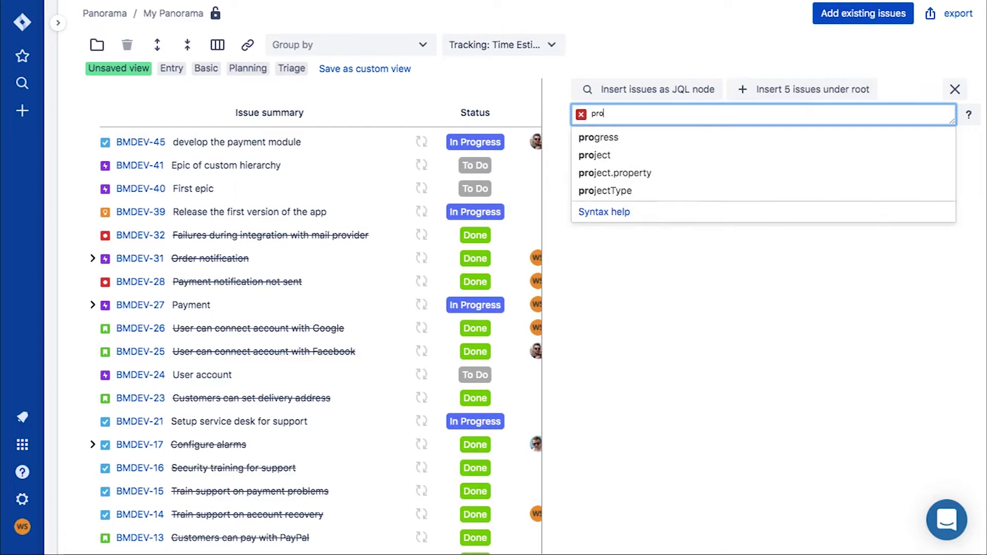
type("ject=des")
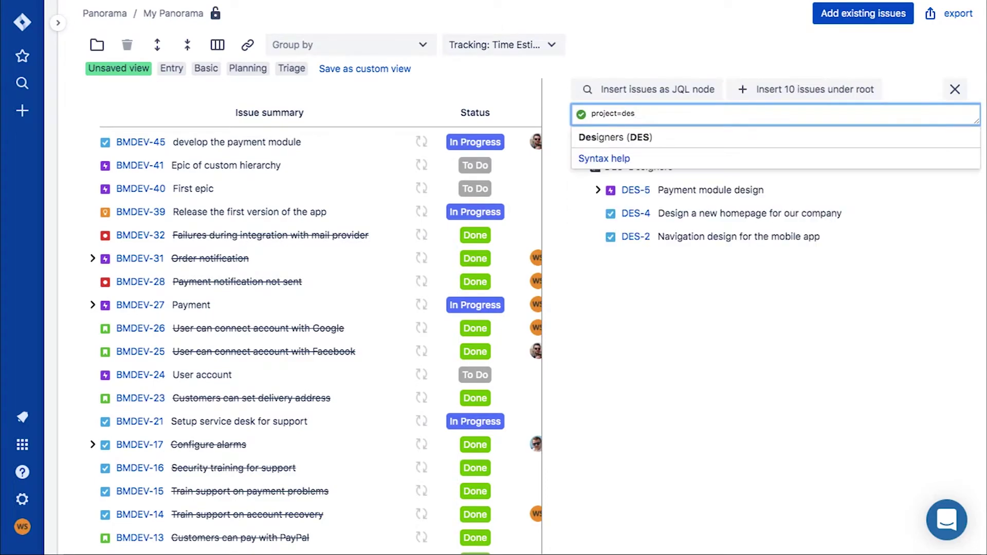
key("Down")
key("Return")
type("and ass")
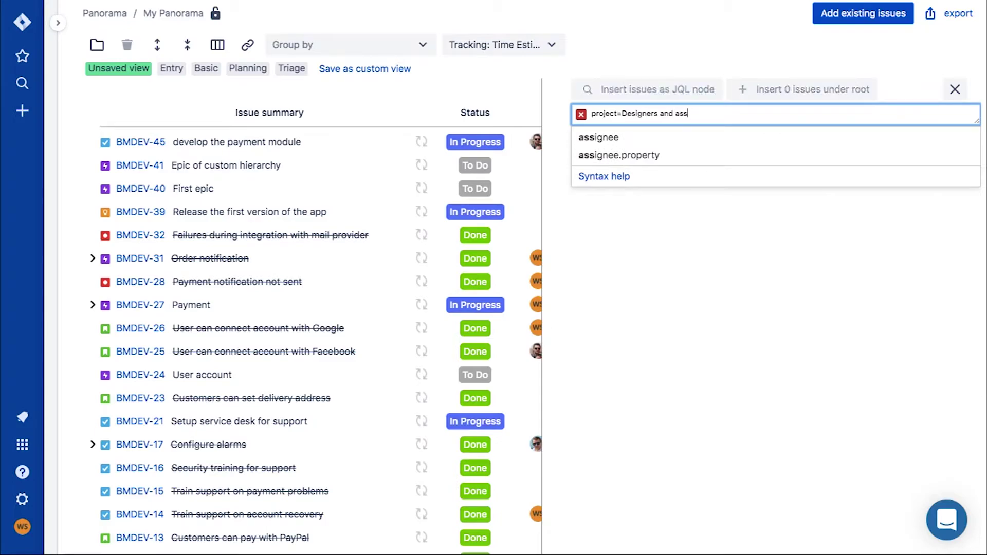
key("Down")
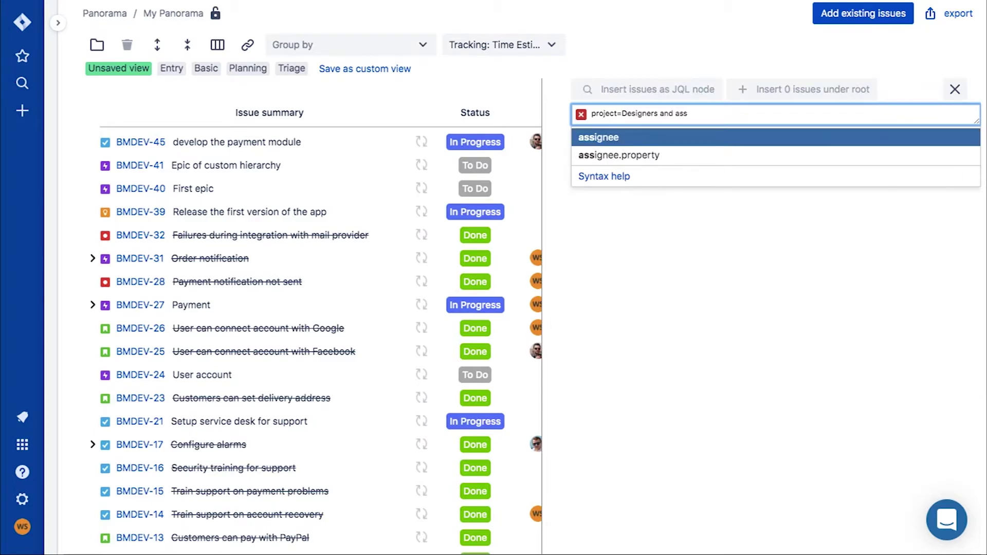
key("Return")
type("=")
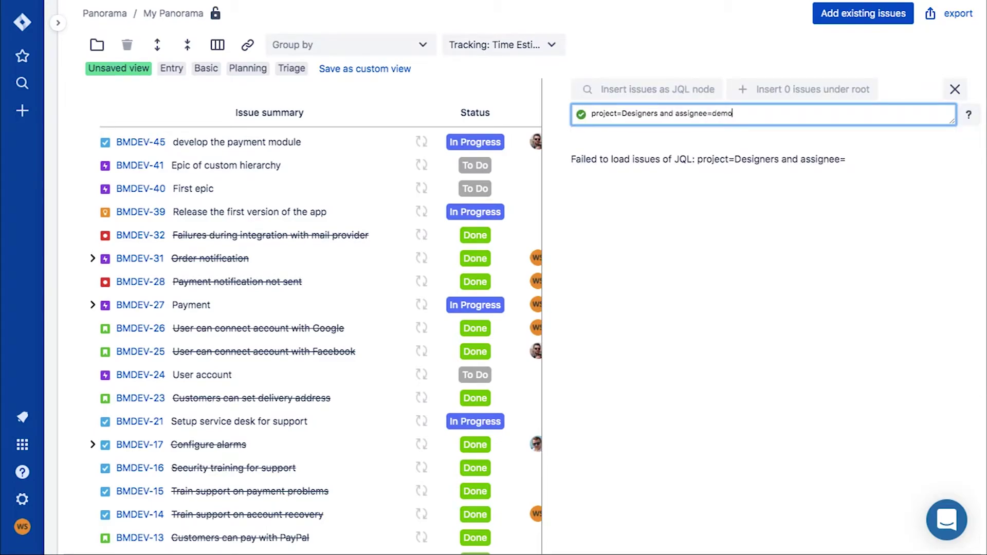
type("demo")
key("Down")
key("Return")
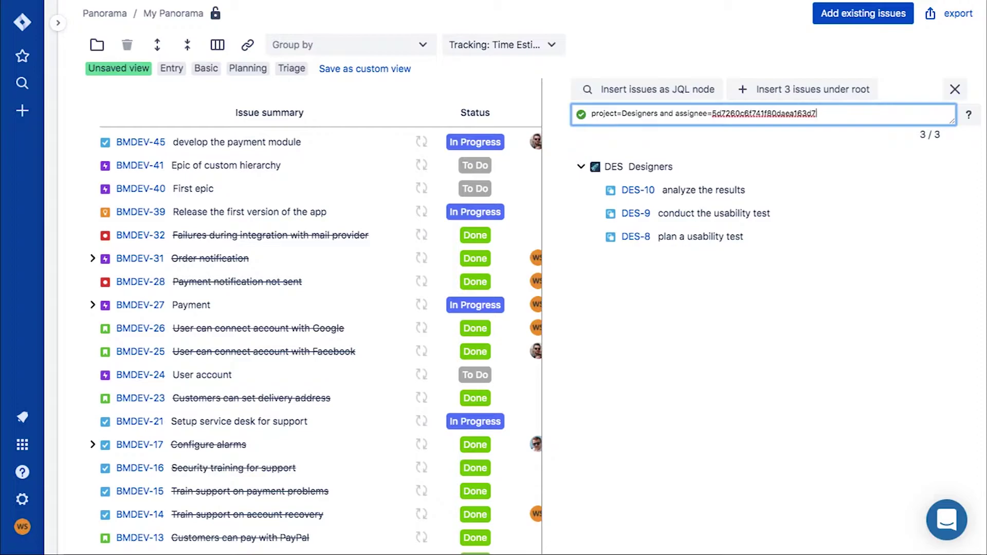
Drag DES-10, DES-9 and DES-8 to the top of the panorama and close the panel.
left_click_drag(688, 198, 406, 149)
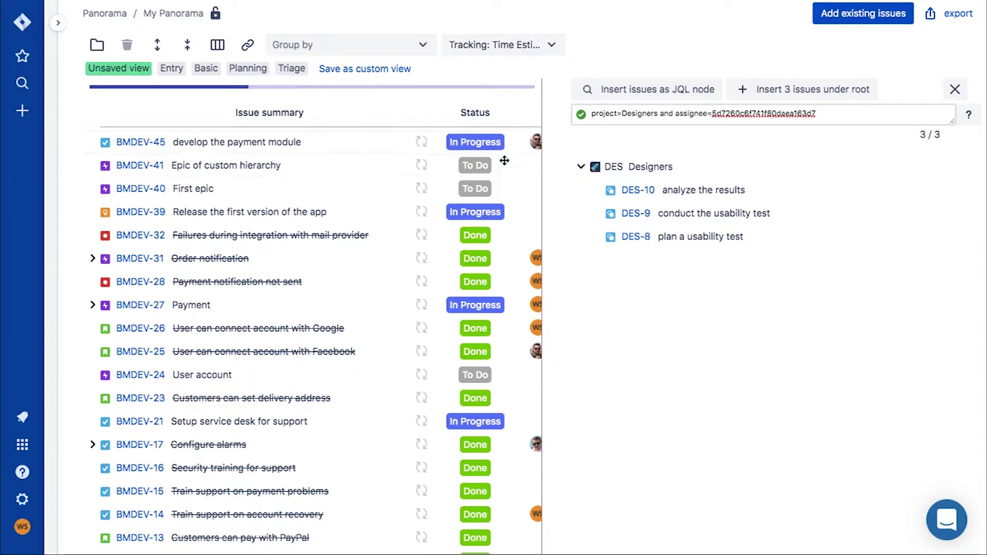
left_click_drag(679, 213, 338, 139)
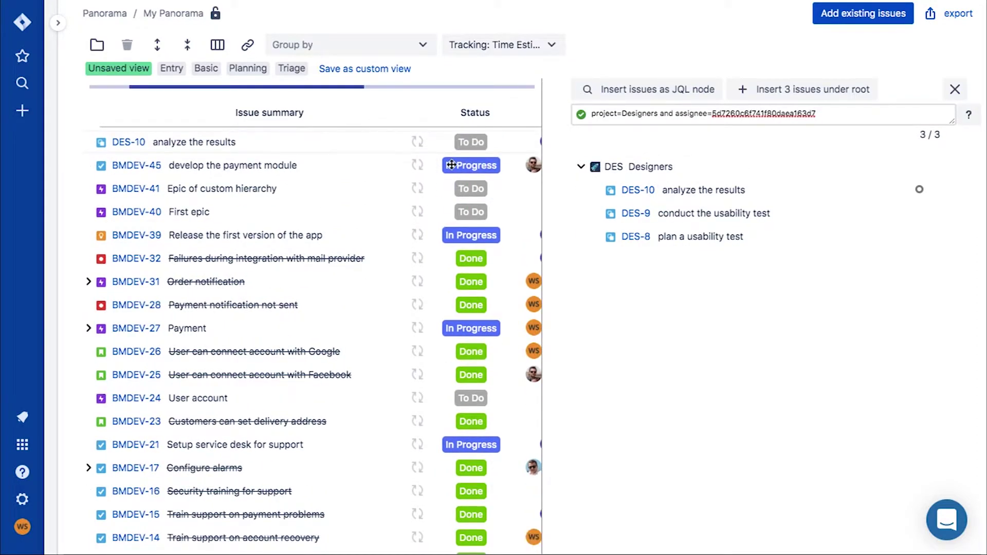
left_click_drag(686, 237, 261, 133)
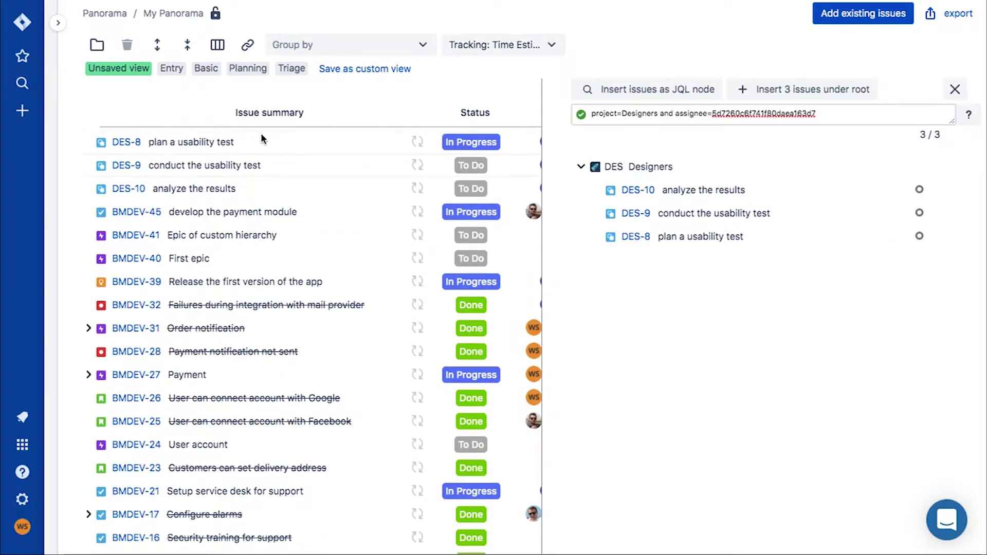
left_click(955, 90)
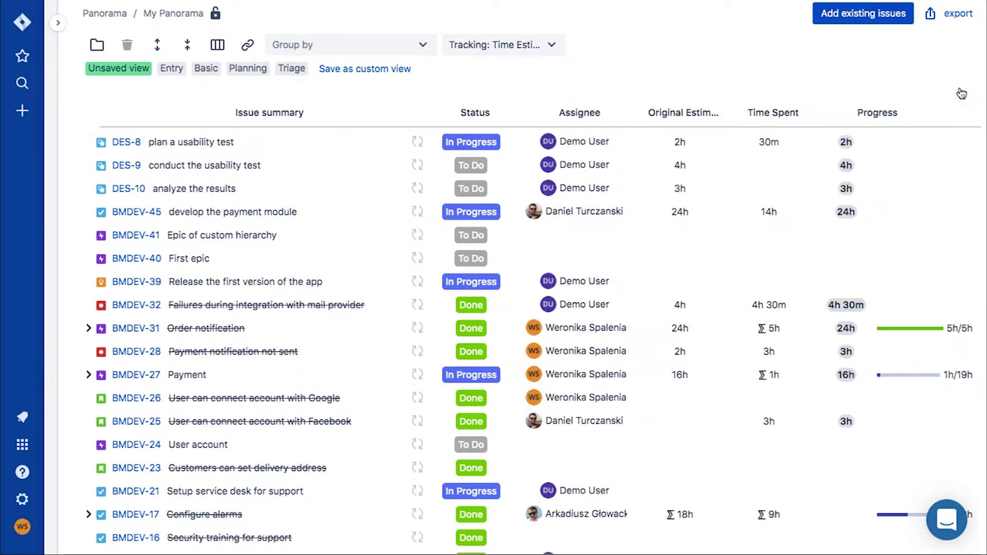
Create a 'Version 1' folder at the top of the panorama with a new subfolder inside.
left_click(97, 44)
scroll(144, 159, "down", 7)
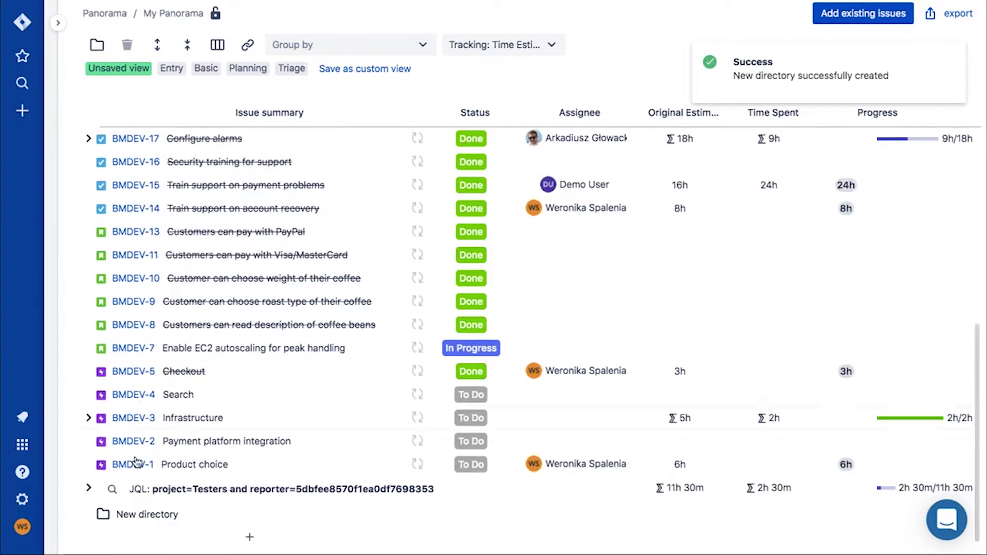
left_click_drag(149, 513, 159, 140)
left_click(160, 140)
type("Version 1")
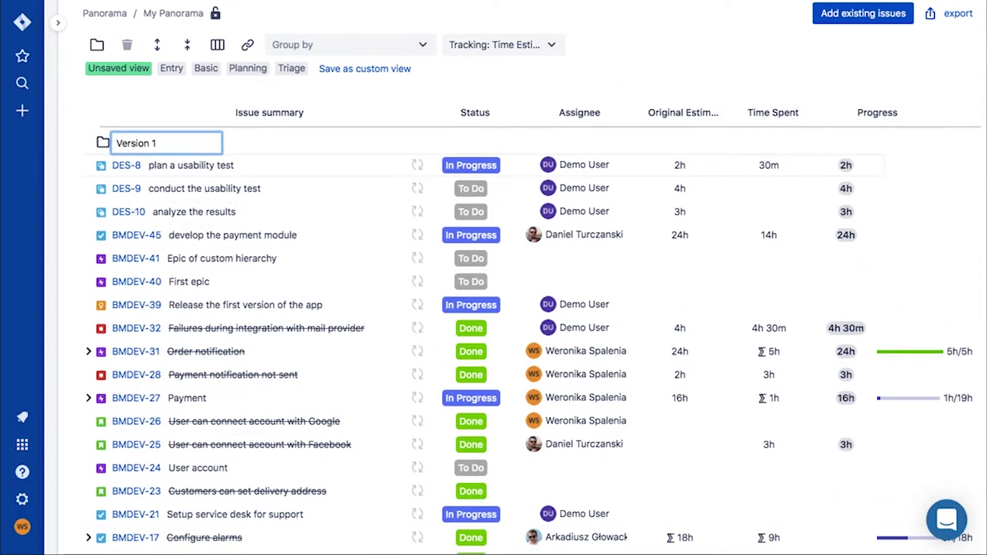
key("Return")
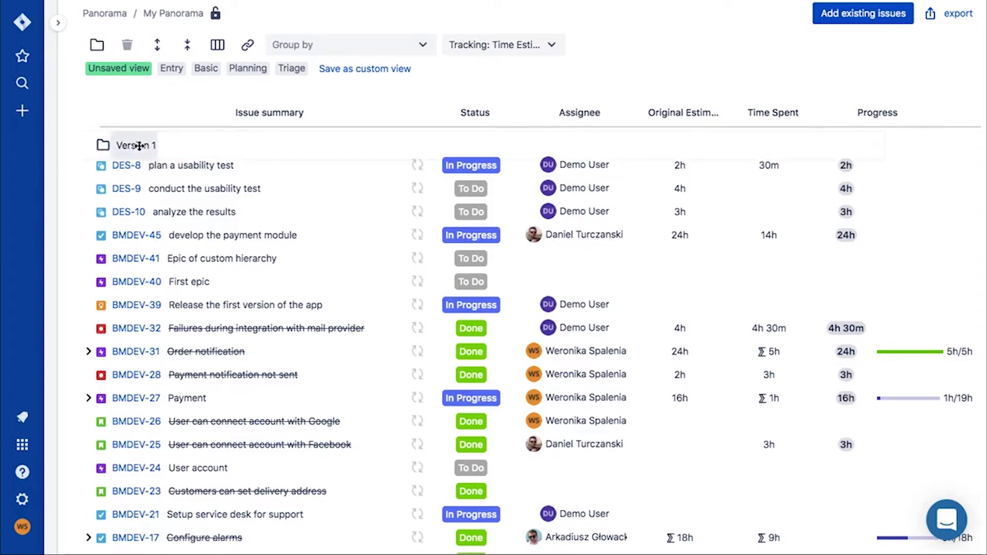
left_click(97, 45)
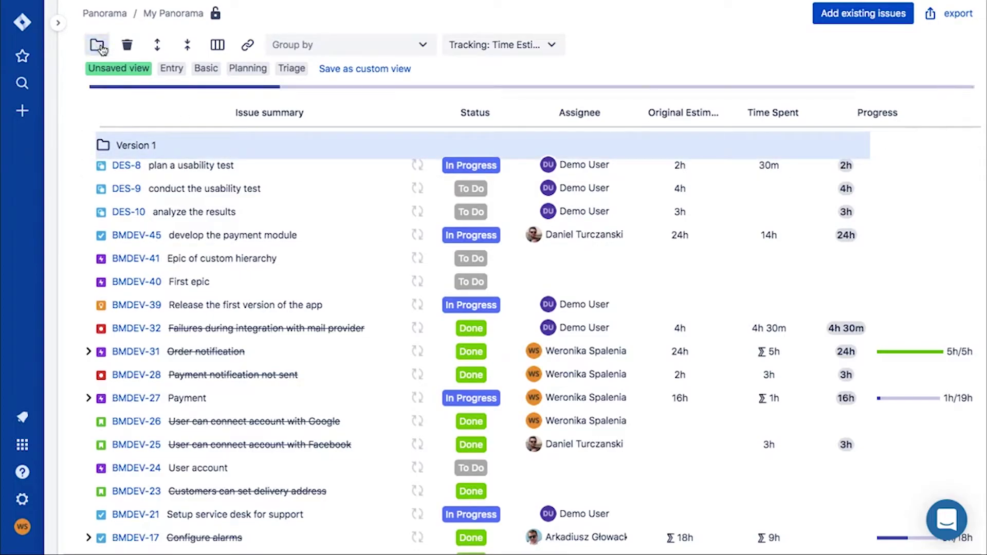
left_click(149, 175)
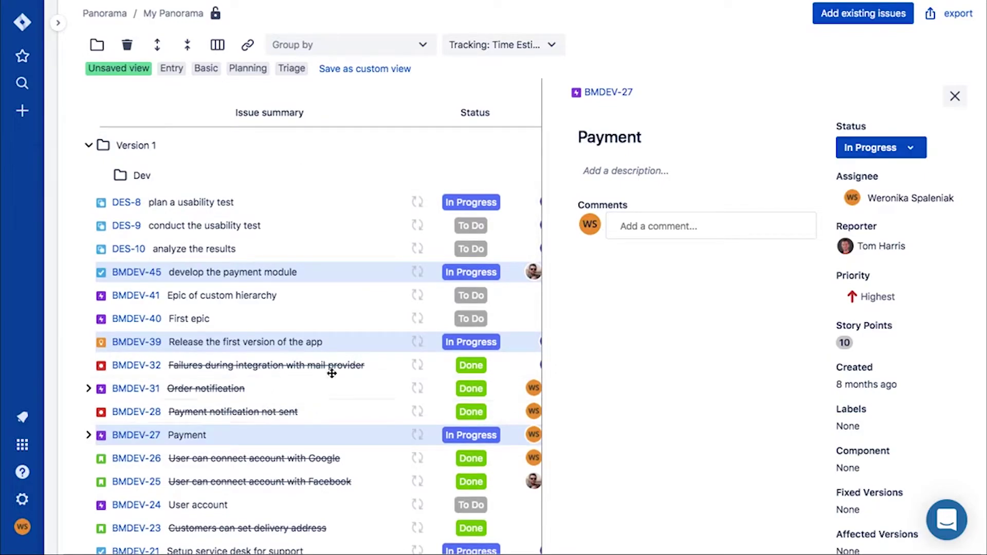
Move BMDEV-17, 13, 11, 10, 9, 8, 5 and 2 into the Dev subfolder.
left_click_drag(332, 374, 310, 416)
scroll(351, 306, "down", 3)
left_click(310, 415)
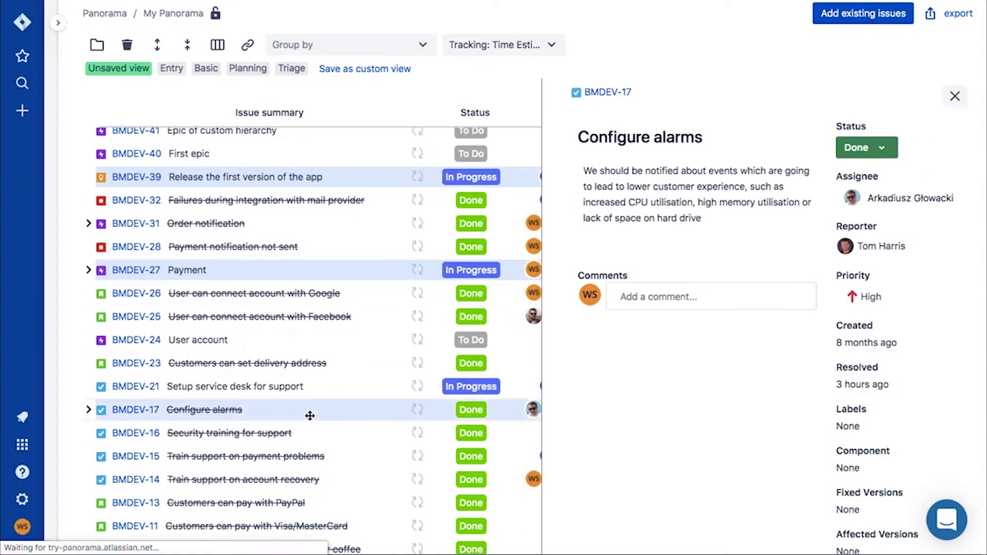
scroll(310, 416, "down", 2)
left_click(353, 396, "super")
left_click(359, 418, "super")
left_click(363, 442, "super")
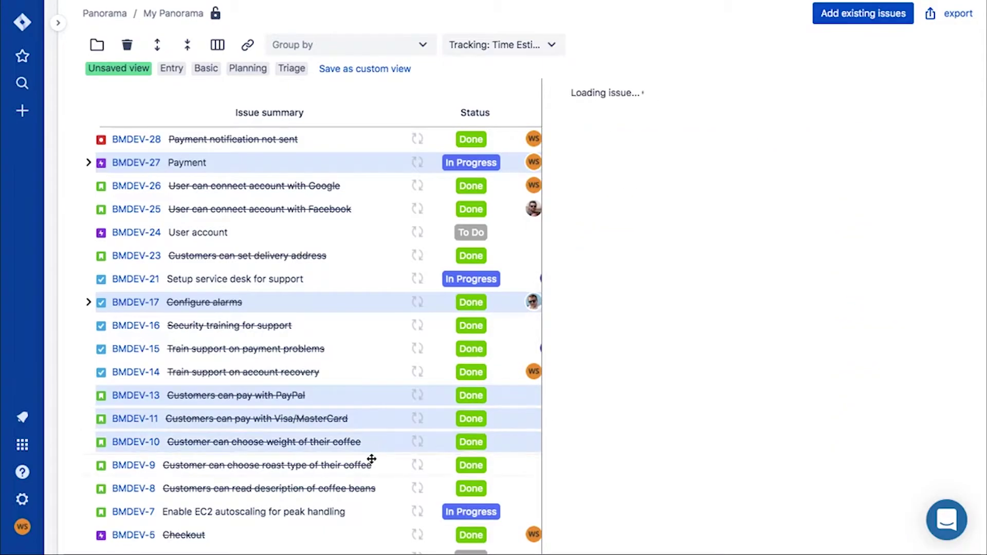
left_click(375, 465, "super")
left_click(379, 488, "super")
left_click(309, 537, "super")
scroll(309, 537, "down", 2)
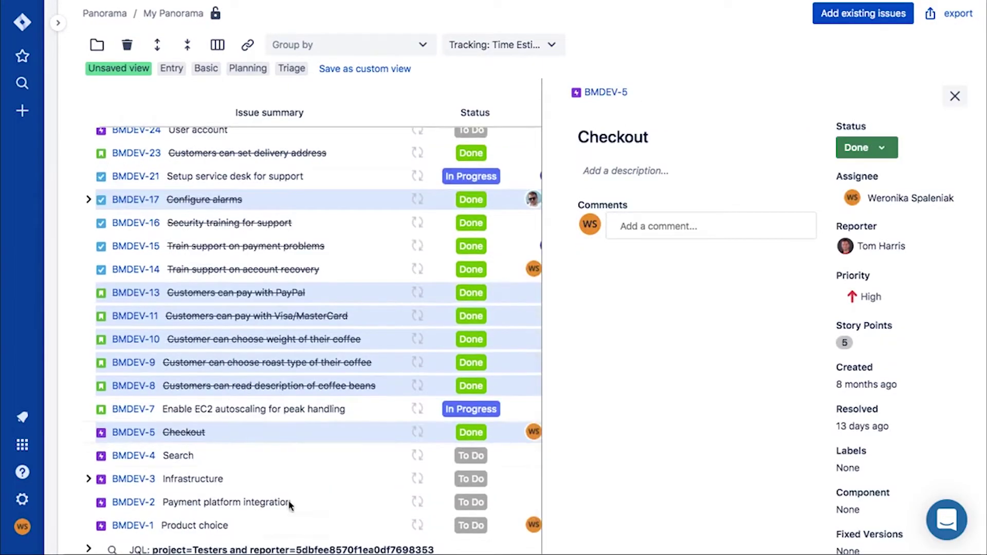
left_click(297, 506, "super")
scroll(326, 341, "up", 7)
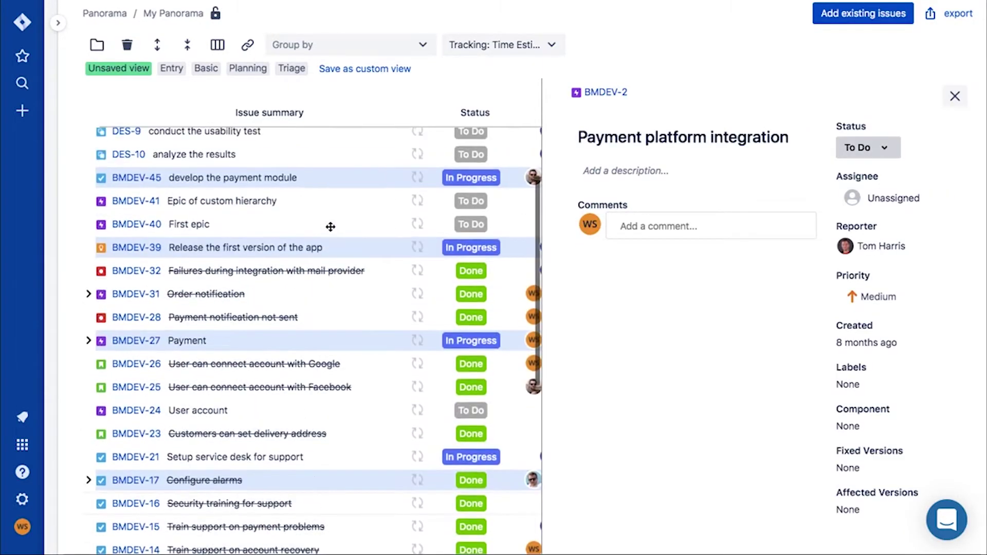
left_click_drag(298, 272, 344, 195)
Add a Test subfolder under Version 1 containing the Testers JQL node.
left_click(96, 45)
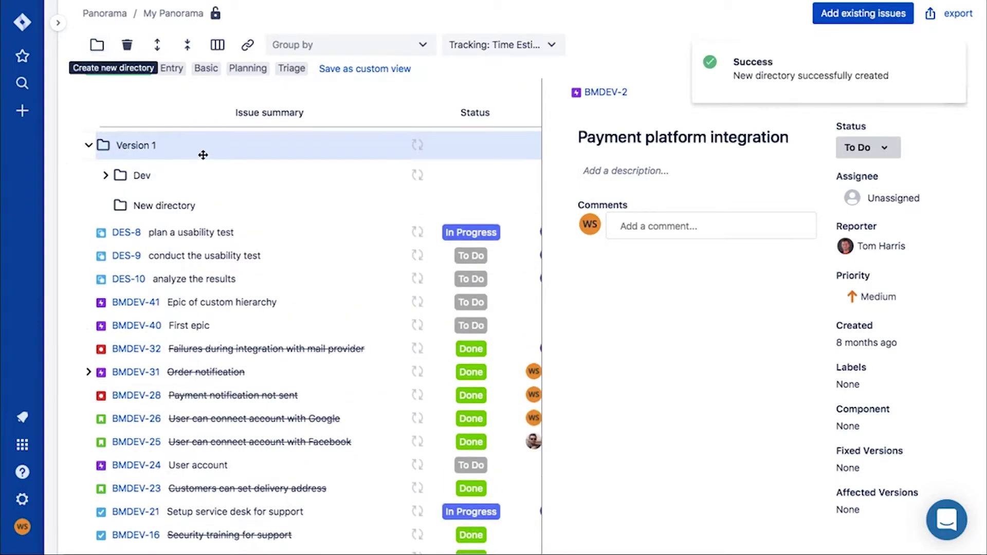
double_click(162, 203)
type("Test")
key("Return")
scroll(228, 360, "down", 5)
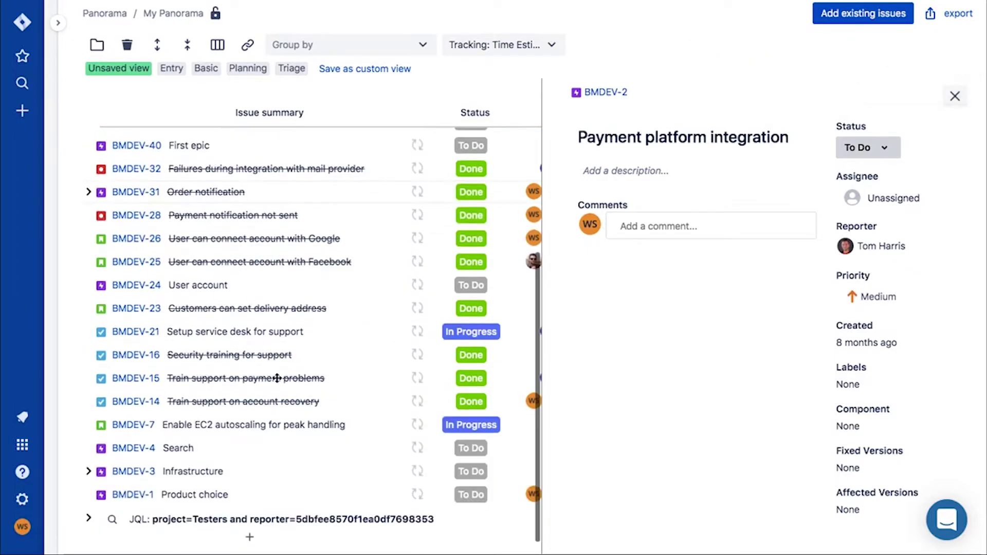
left_click_drag(228, 518, 228, 211)
Add a Design subfolder holding DES-8, DES-9 and DES-10, then start a new issue.
left_click(149, 145)
left_click(97, 45)
double_click(154, 232)
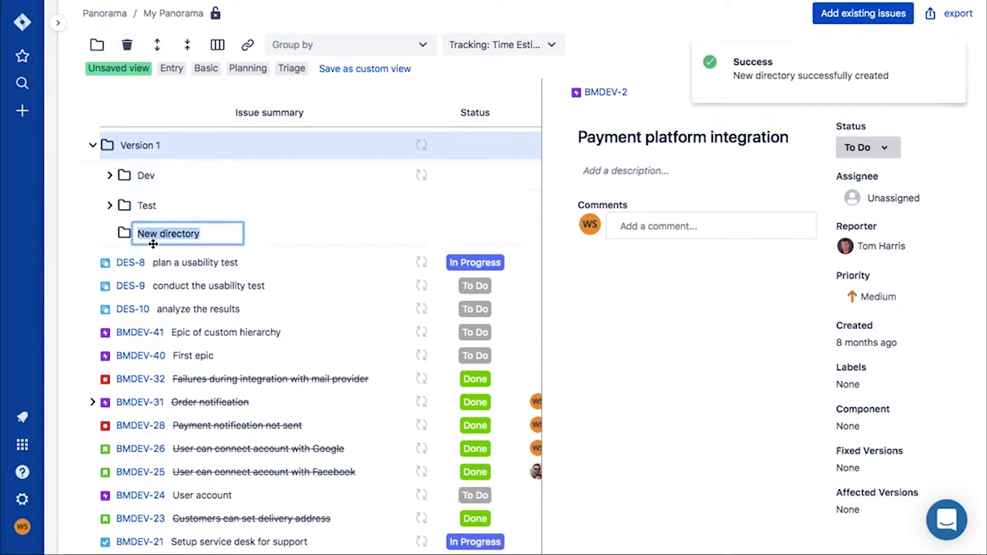
type("Design")
left_click(262, 262)
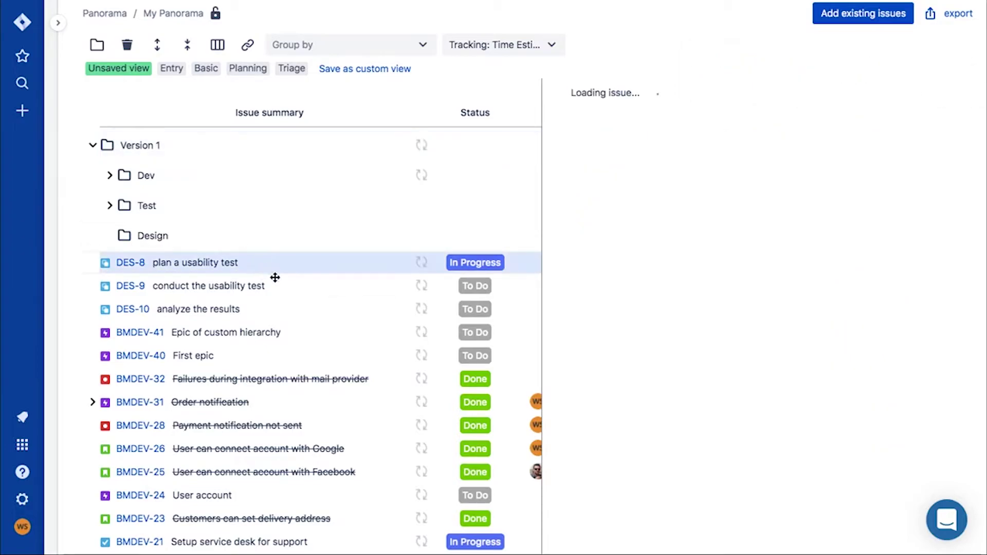
left_click(280, 286, "shift")
left_click(283, 315, "shift")
left_click_drag(282, 315, 333, 260)
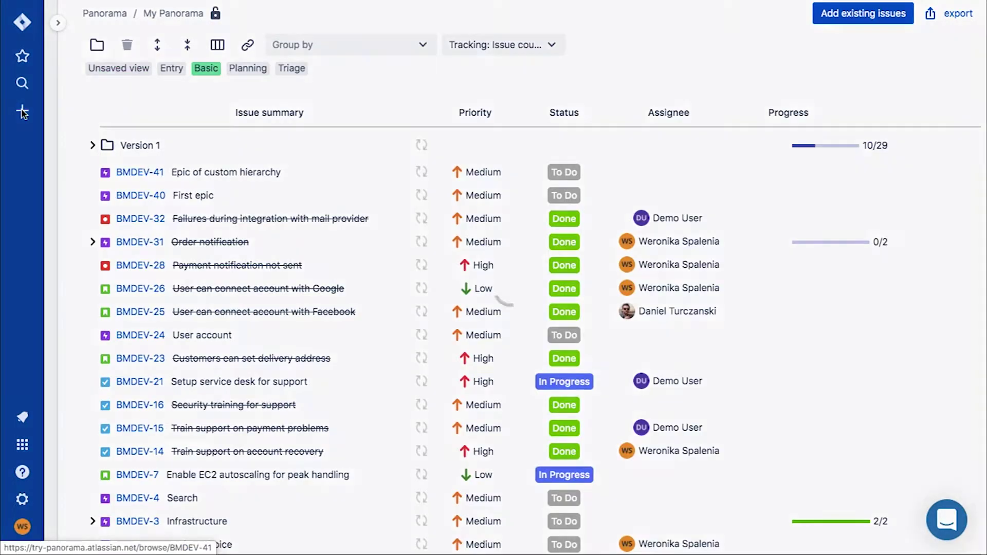
left_click(22, 110)
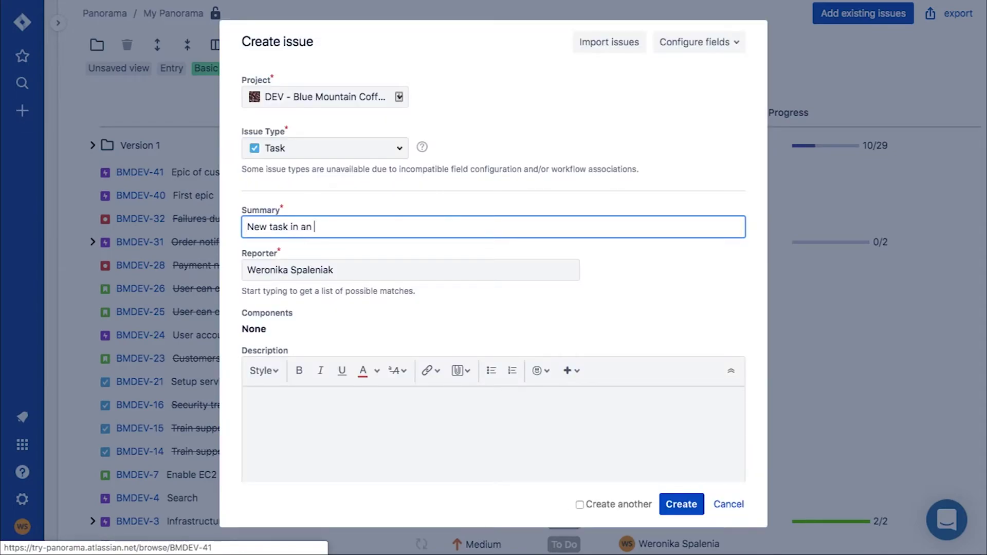
Create task BMDEV-49 'New task in an Epic' with Epic Link Payment, then bring up the existing-issues panel.
scroll(360, 261, "down", 11)
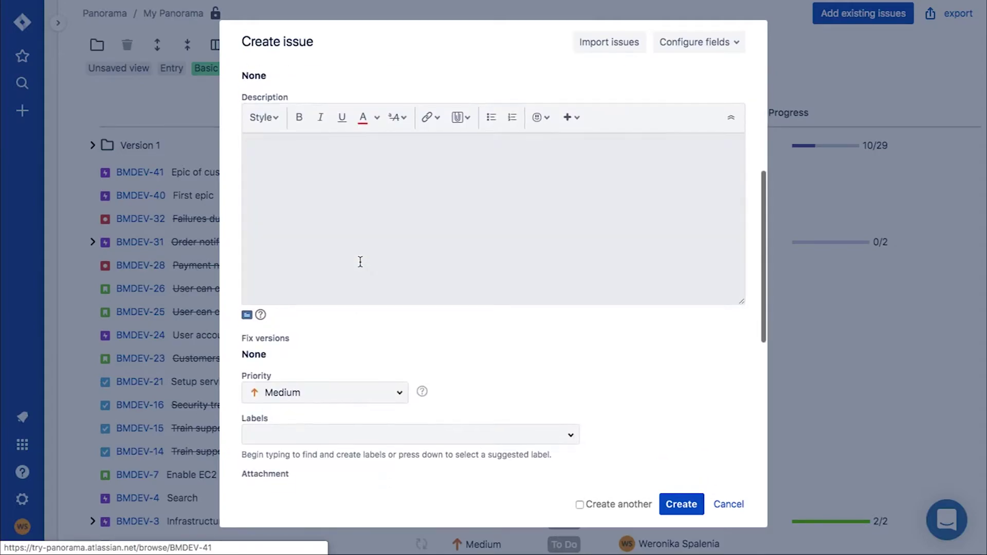
left_click(666, 508)
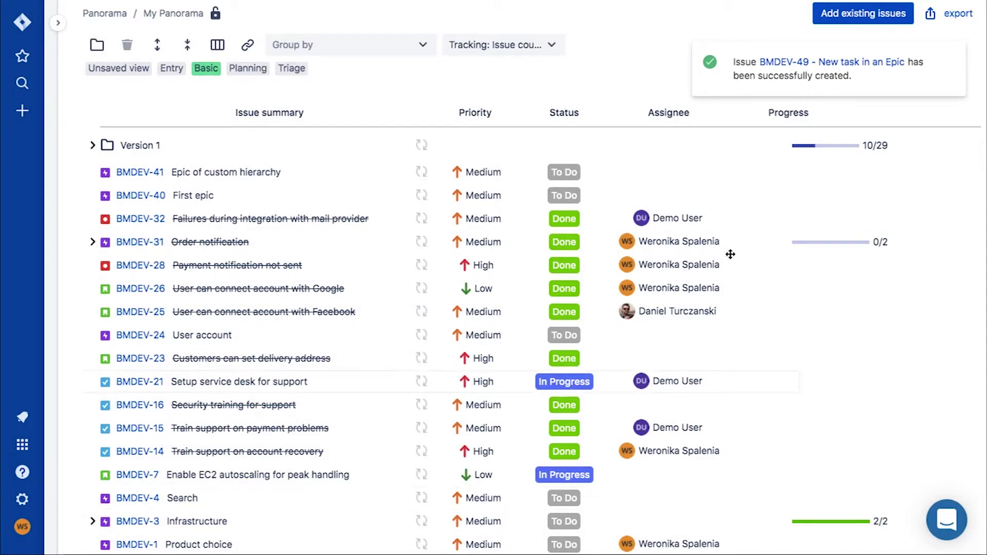
left_click(852, 18)
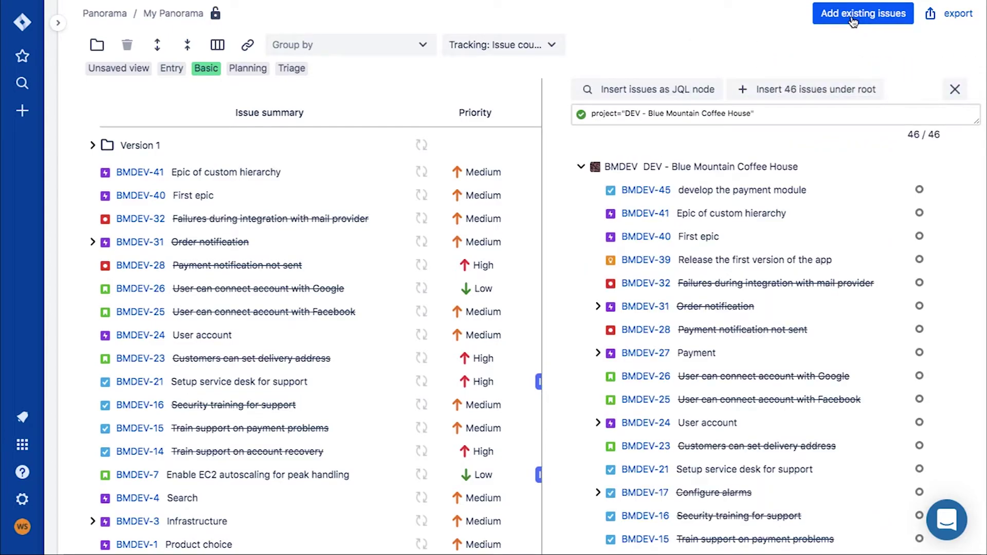
Insert the project's issues as a JQL node, then delete that node again.
left_click(655, 98)
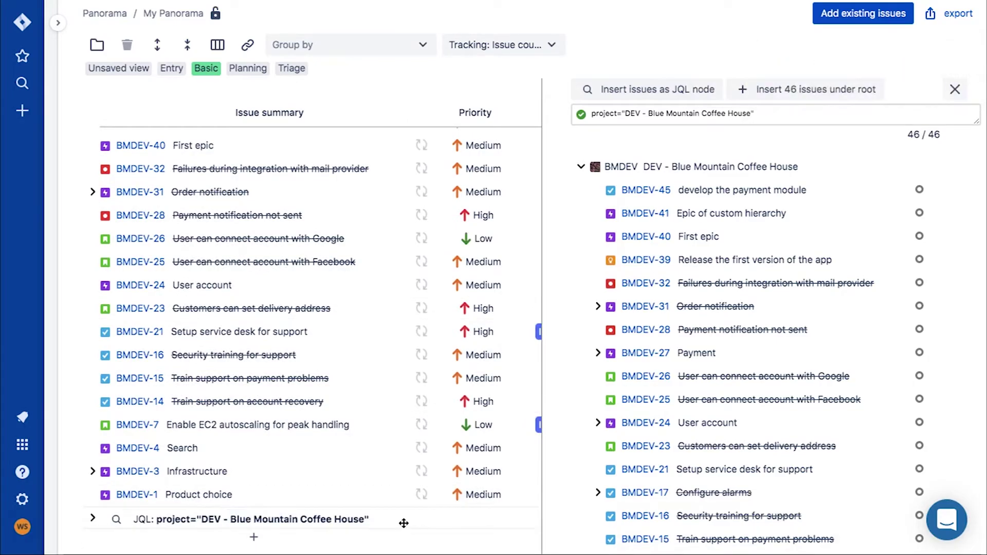
left_click(404, 522)
left_click(127, 45)
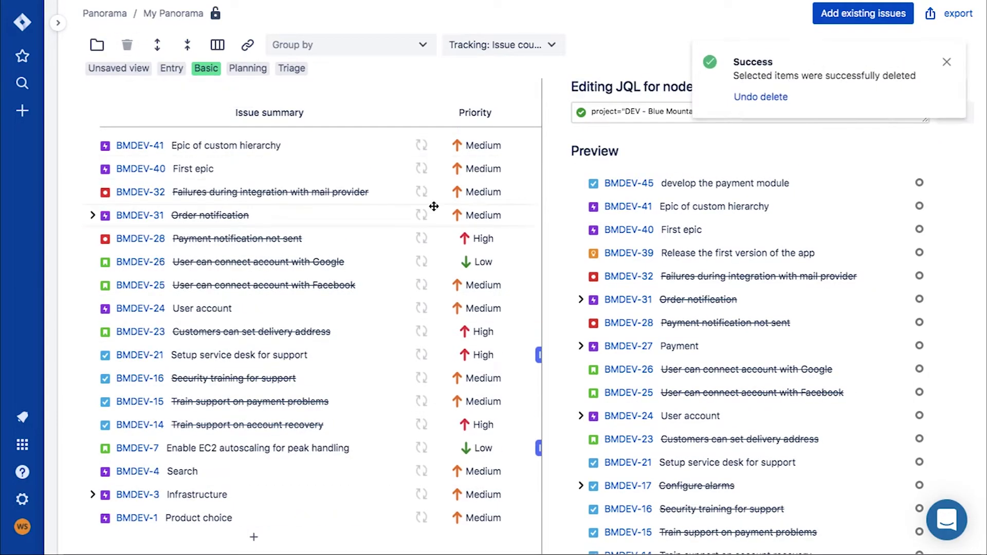
Insert the Payment epic BMDEV-27 with its child BMDEV-49 under the panorama root.
left_click(947, 65)
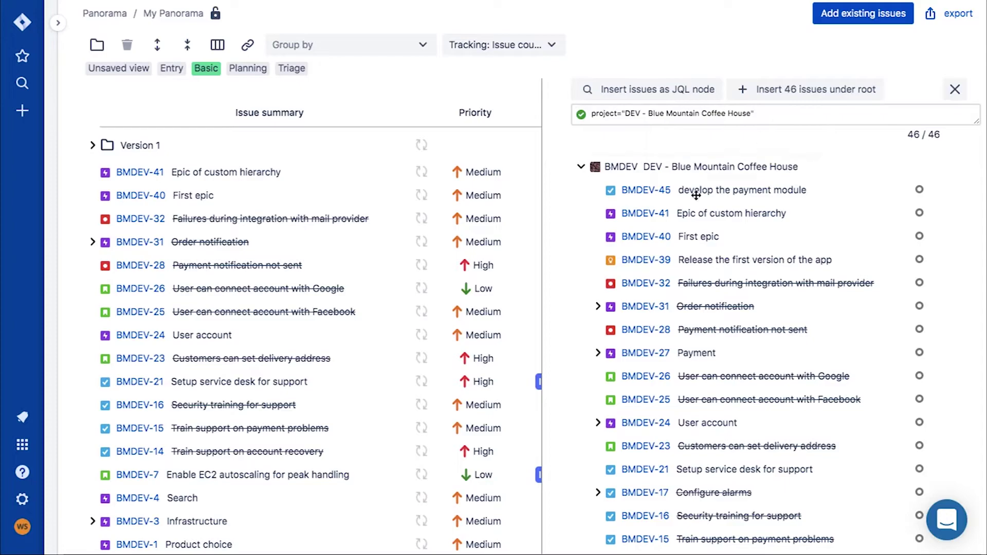
left_click(598, 354)
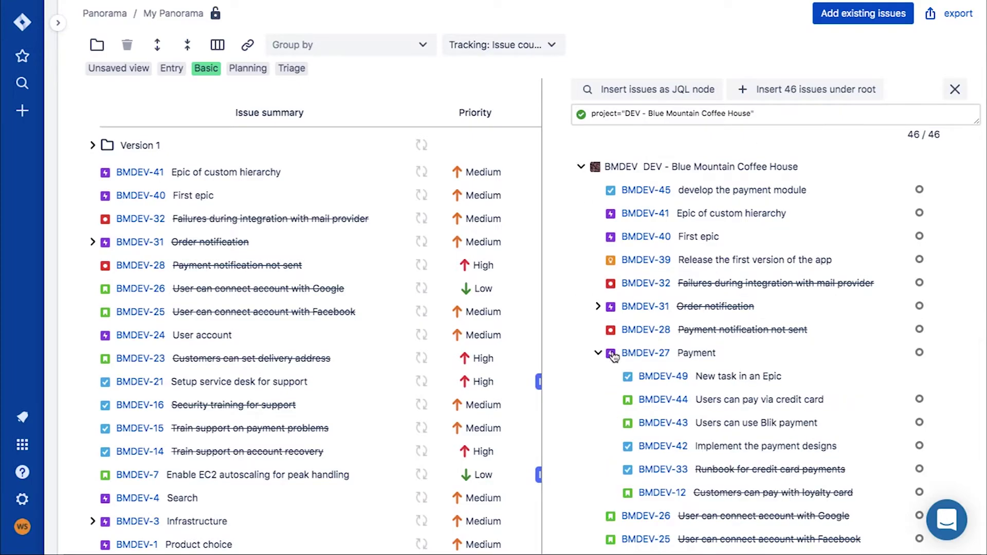
left_click(716, 353)
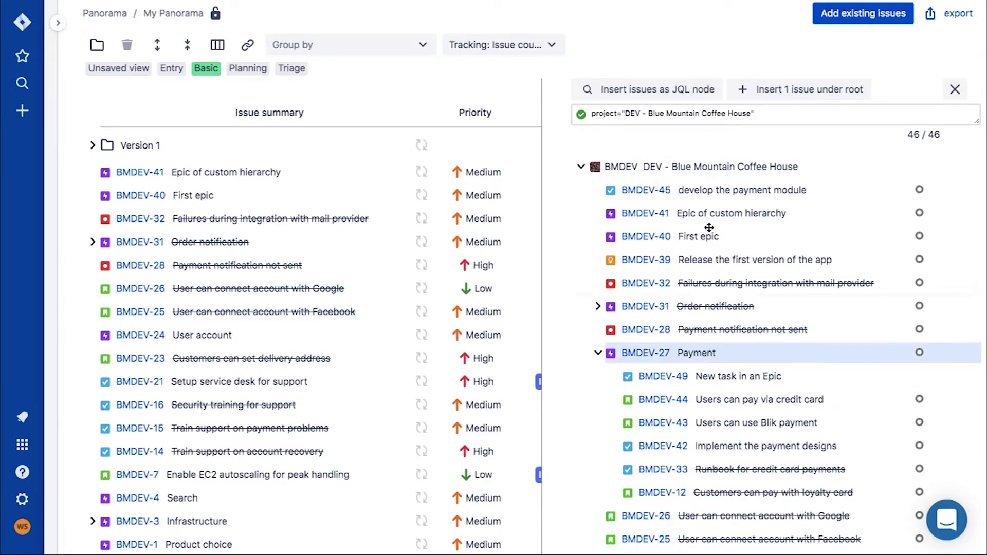
left_click(787, 90)
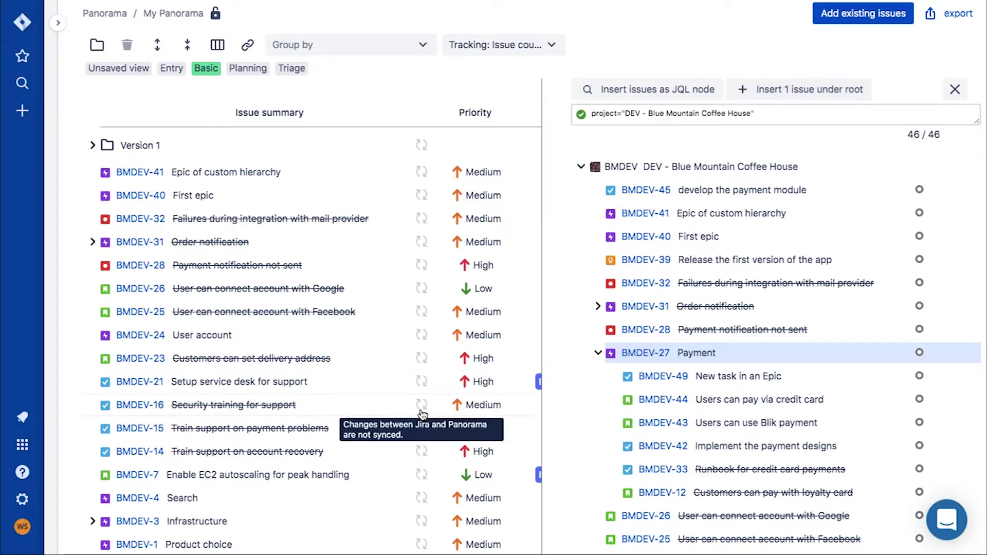
scroll(247, 494, "down", 1)
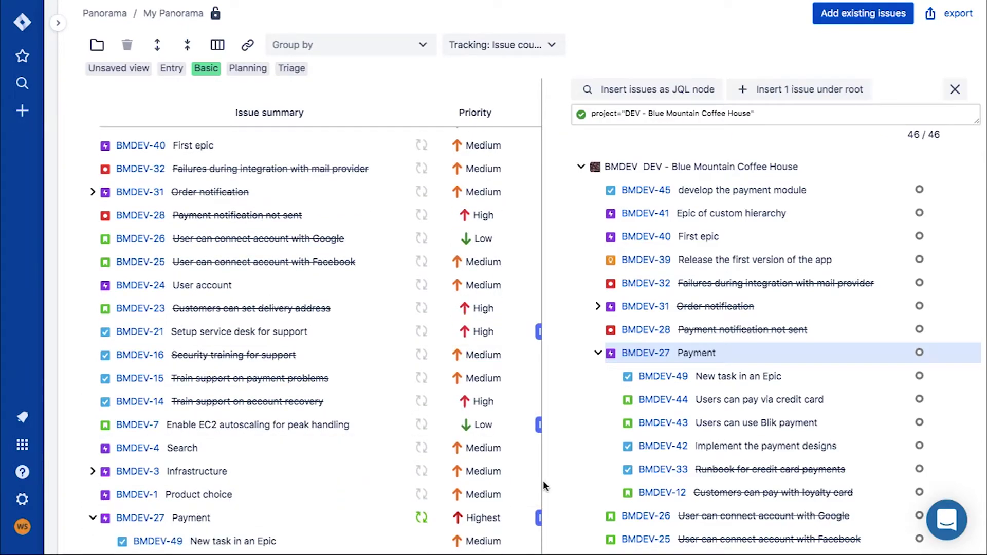
Delete epic BMDEV-27 from the panorama, drop BMDEV-49 at the top of the list, and close the panel.
left_click(271, 518)
scroll(272, 519, "down", 3)
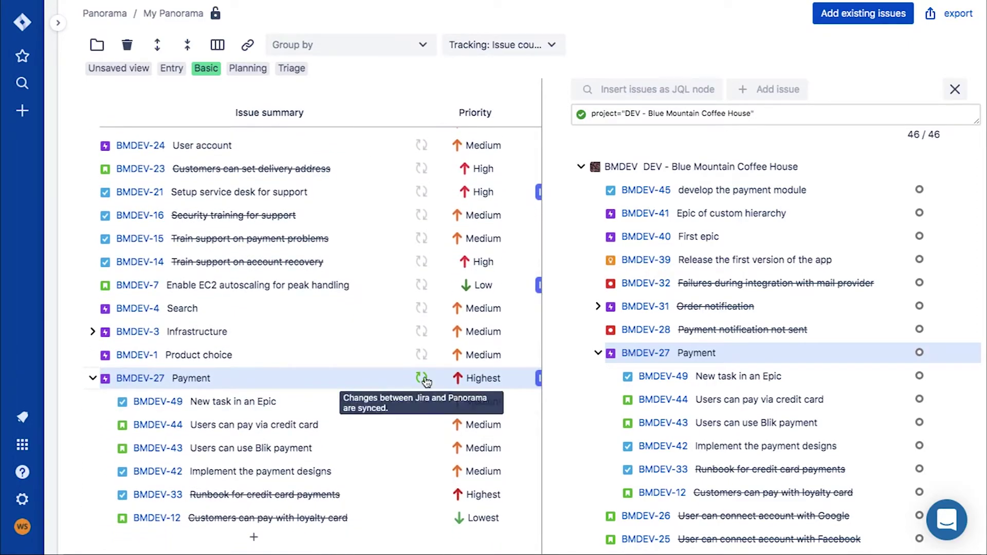
scroll(344, 442, "up", 3)
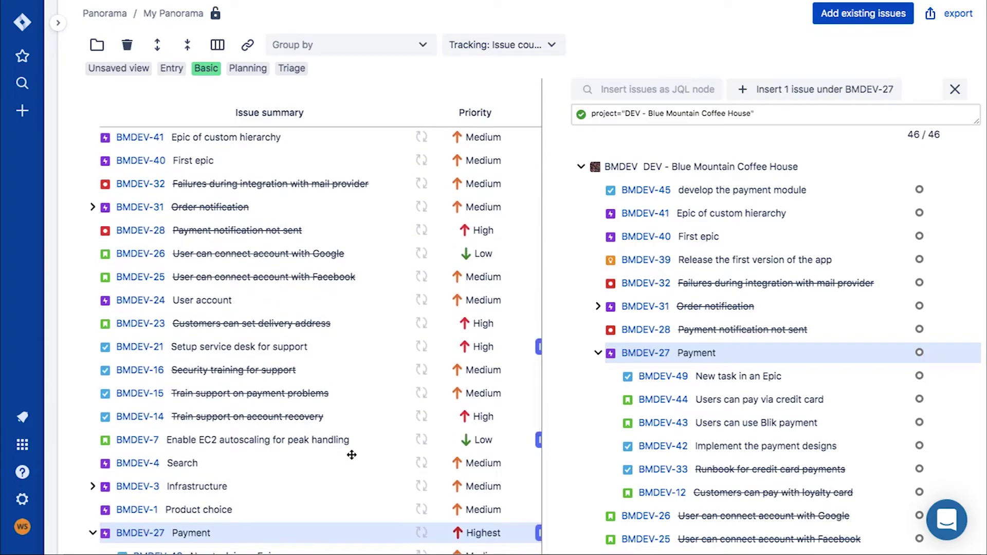
scroll(352, 452, "down", 5)
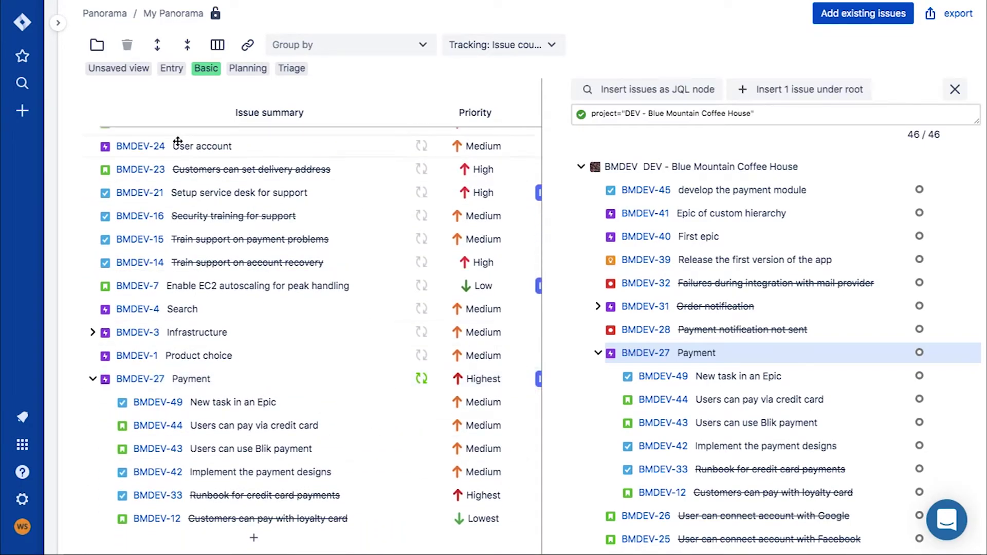
left_click(127, 47)
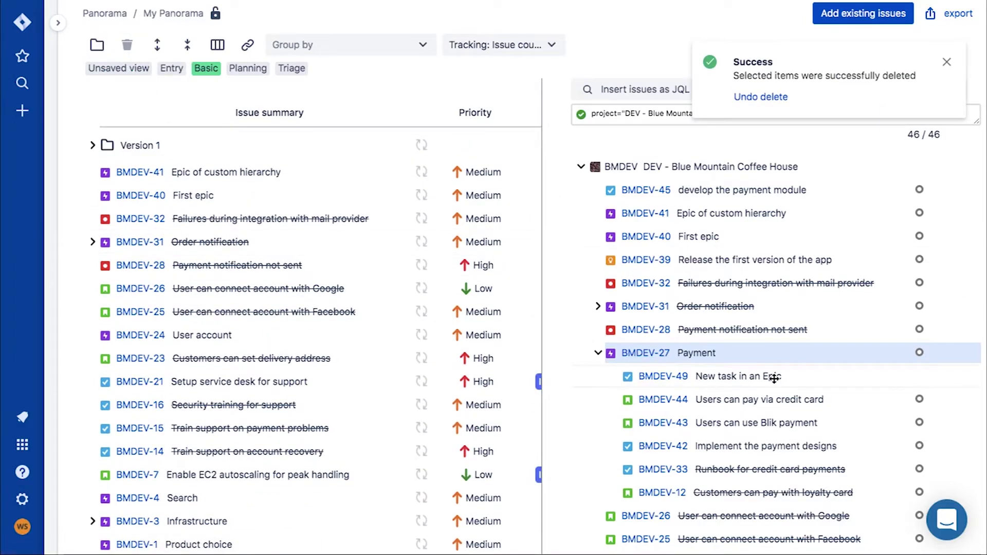
left_click_drag(725, 385, 330, 175)
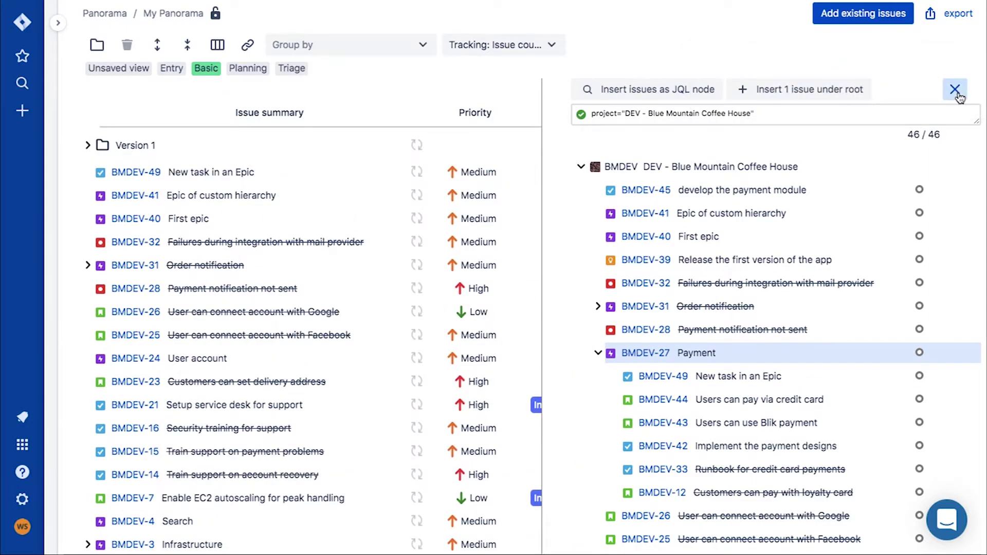
left_click(961, 88)
Under Version 1 > Dev > BMDEV-27, assign BMDEV-43 to yourself and set it In Progress.
left_click(92, 146)
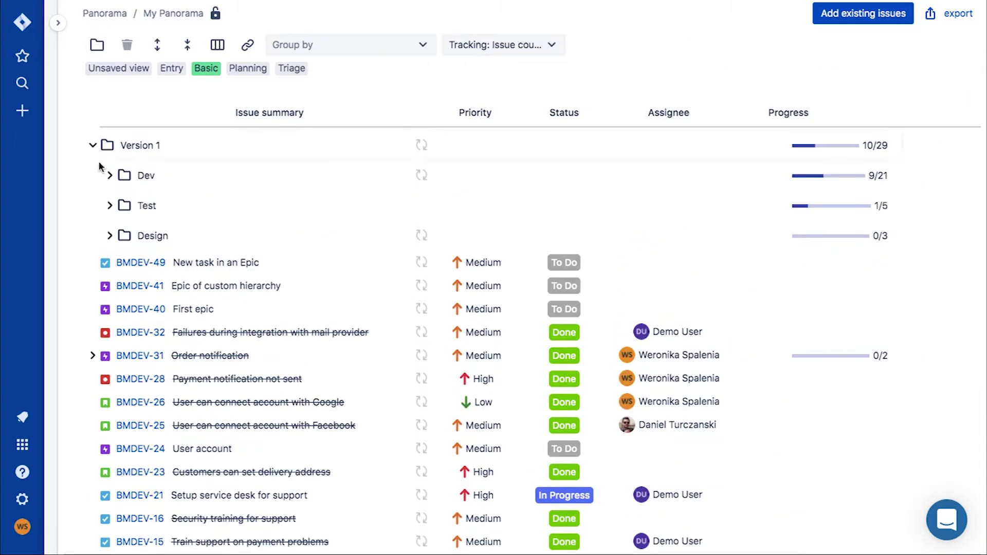
left_click(109, 176)
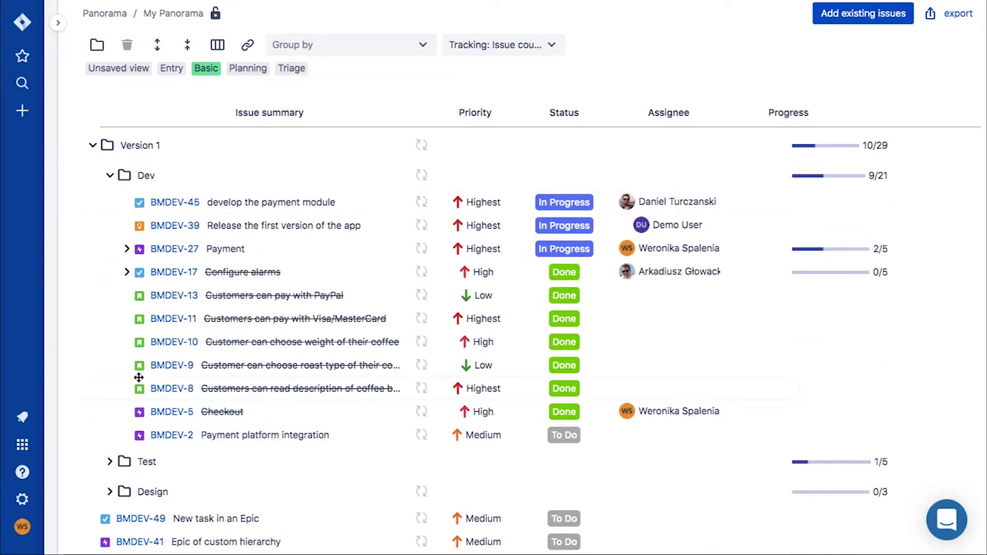
left_click(109, 465)
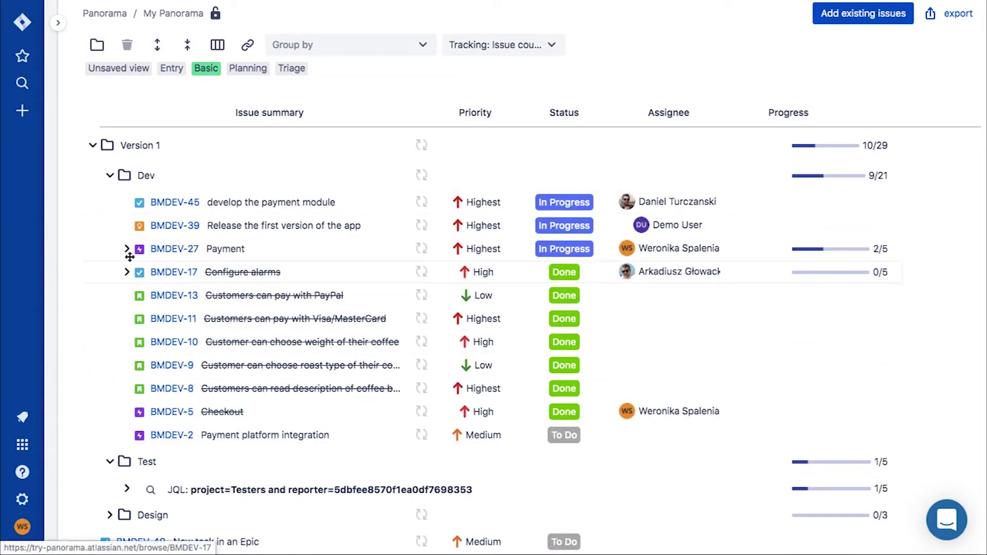
left_click(126, 250)
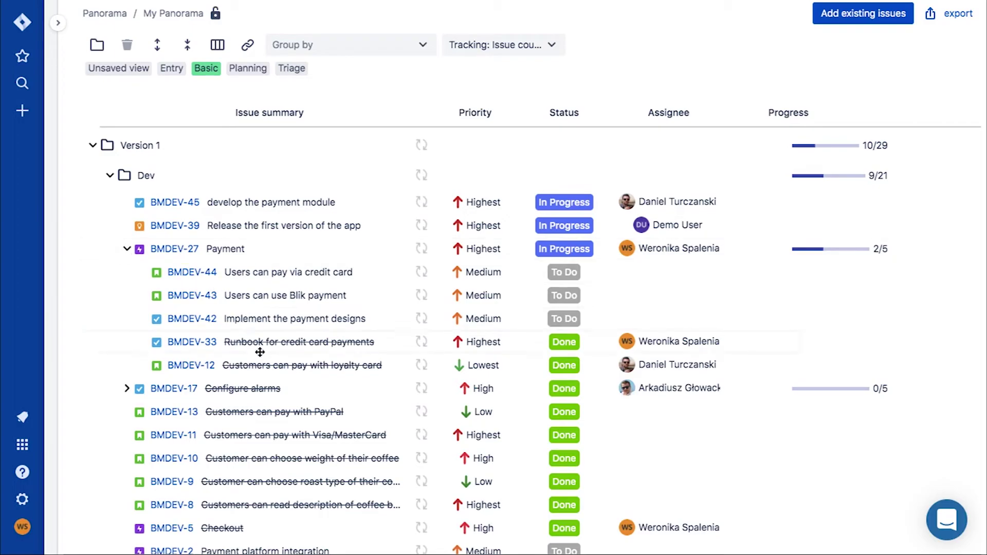
left_click(265, 296)
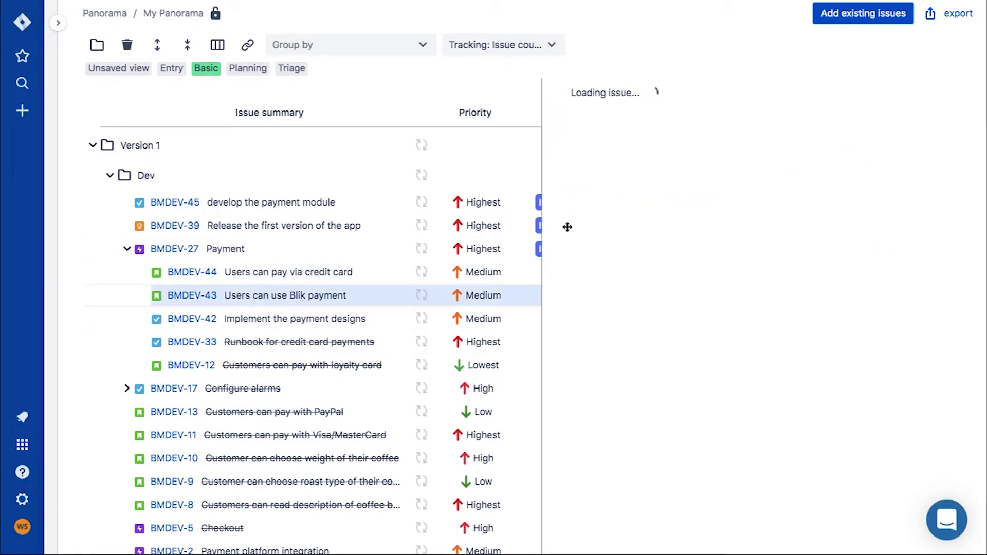
left_click(869, 197)
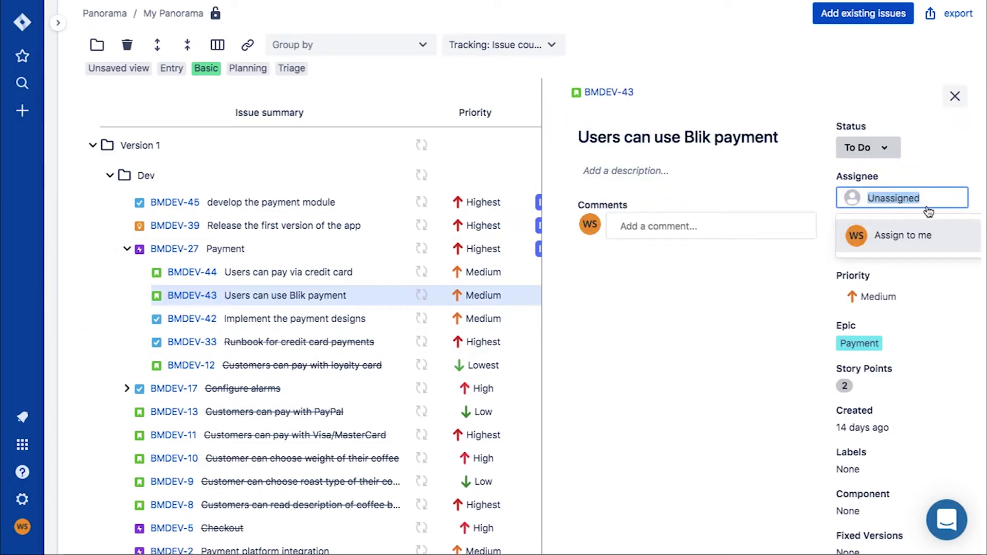
left_click(932, 238)
left_click(875, 149)
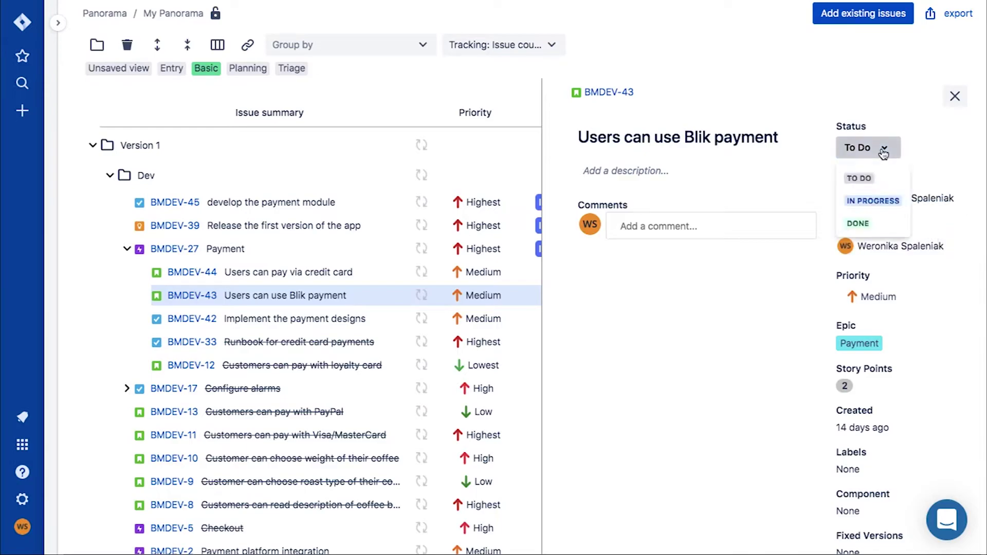
left_click(875, 204)
scroll(822, 406, "down", 3)
scroll(822, 406, "up", 3)
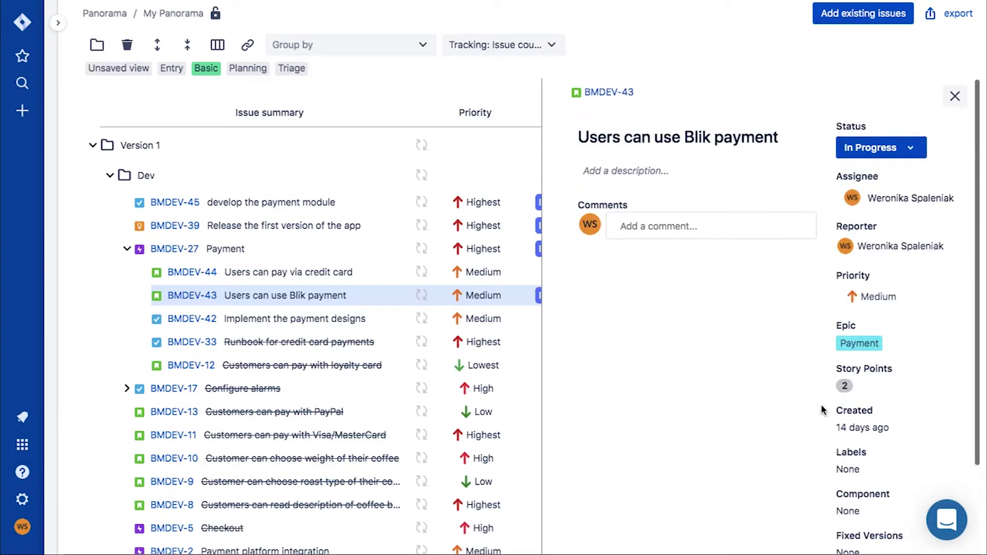
left_click(955, 96)
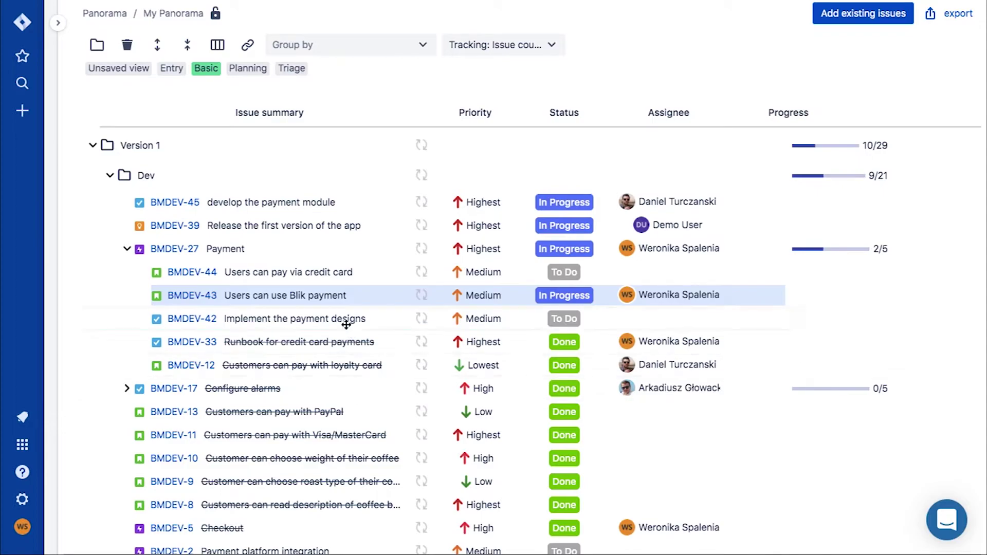
Set BMDEV-45 'develop the payment module' to Done, raising Version 1 to 11/29.
mouse_move(346, 323)
left_mouse_down()
mouse_move(340, 408)
mouse_move(346, 314)
left_mouse_up()
left_click(338, 202)
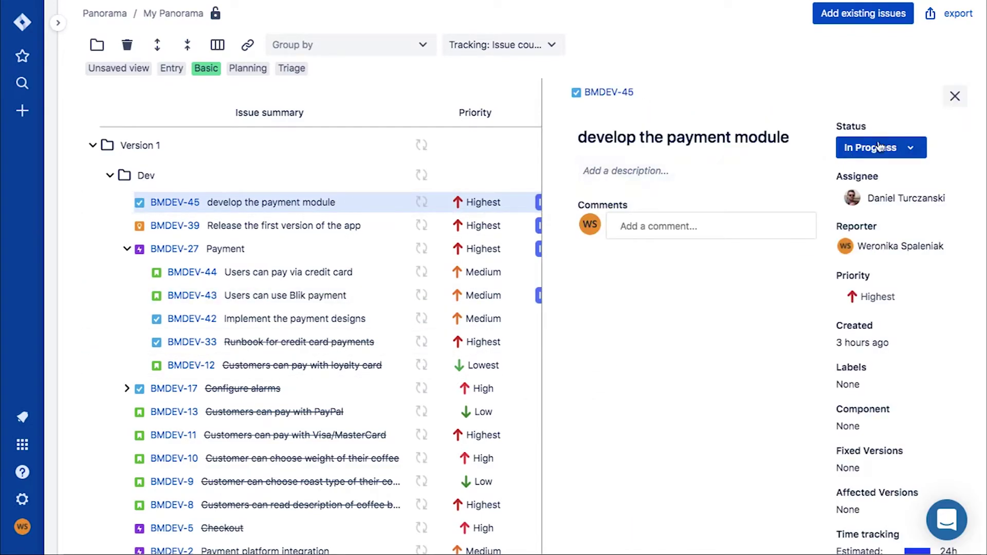
left_click(904, 149)
left_click(857, 223)
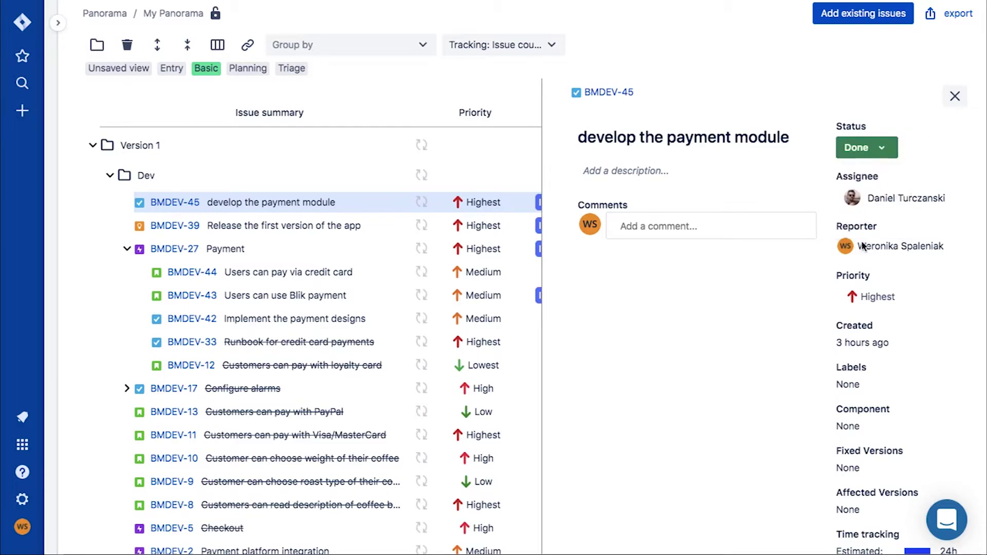
scroll(869, 318, "down", 2)
scroll(869, 317, "up", 2)
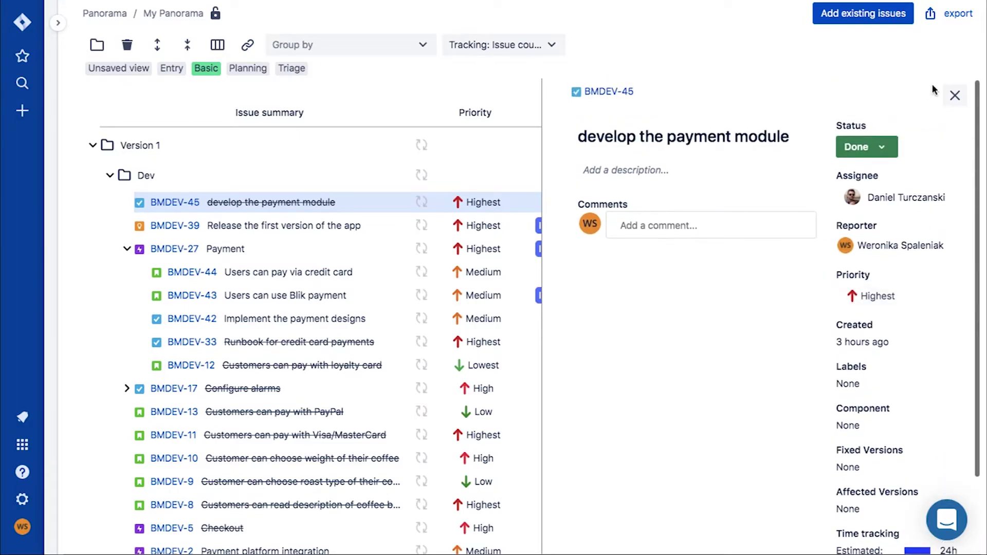
left_click(956, 96)
Group the panorama by Assignee first and Status second.
left_click(360, 46)
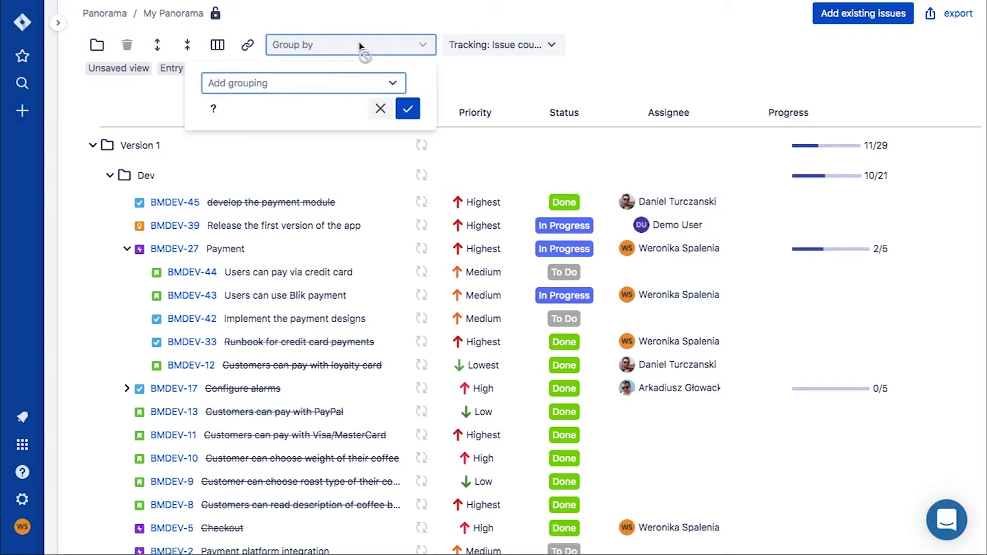
type("as")
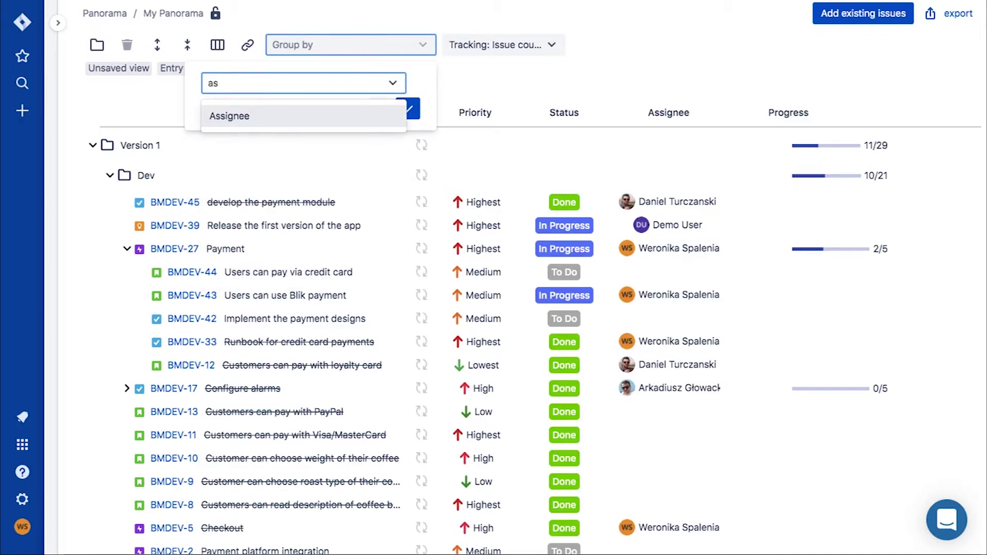
key("Return")
type("st")
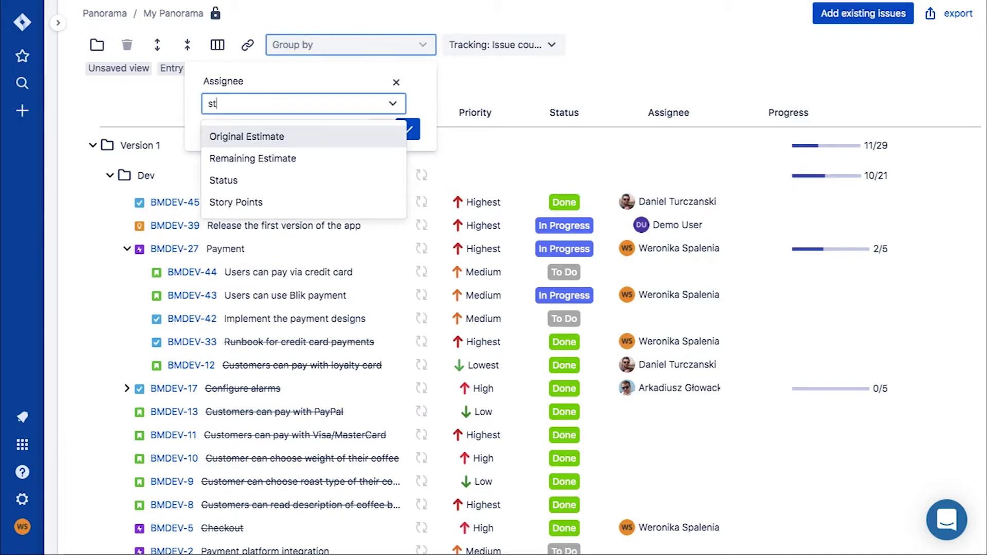
key("Down")
key("Down")
key("Return")
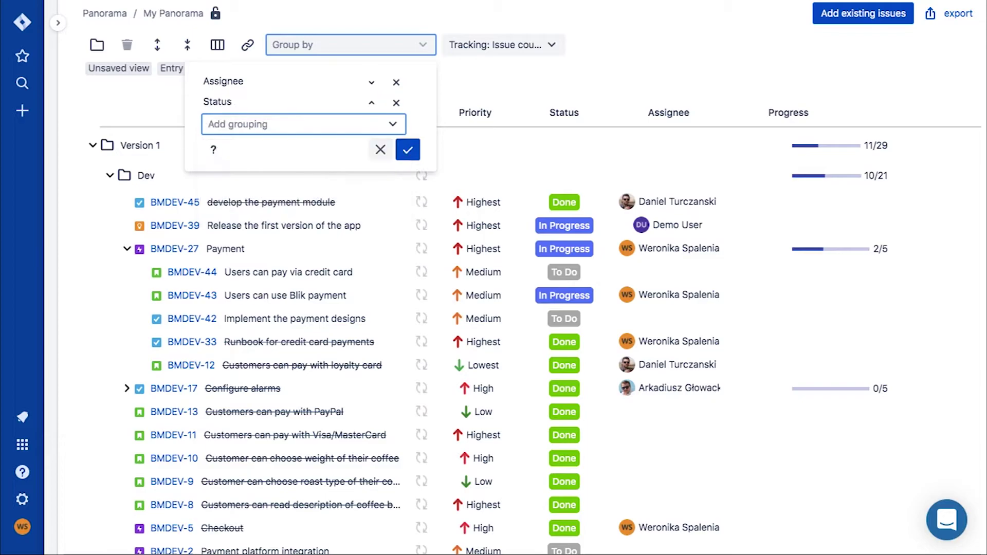
left_click(407, 151)
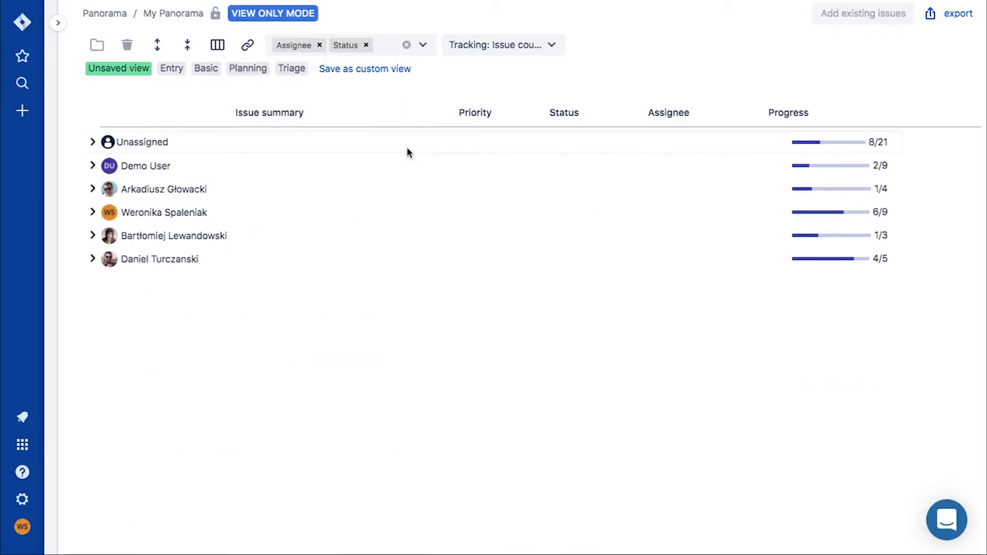
Expand the Unassigned and other assignee groups with their In Progress and To Do subgroups.
left_click(93, 143)
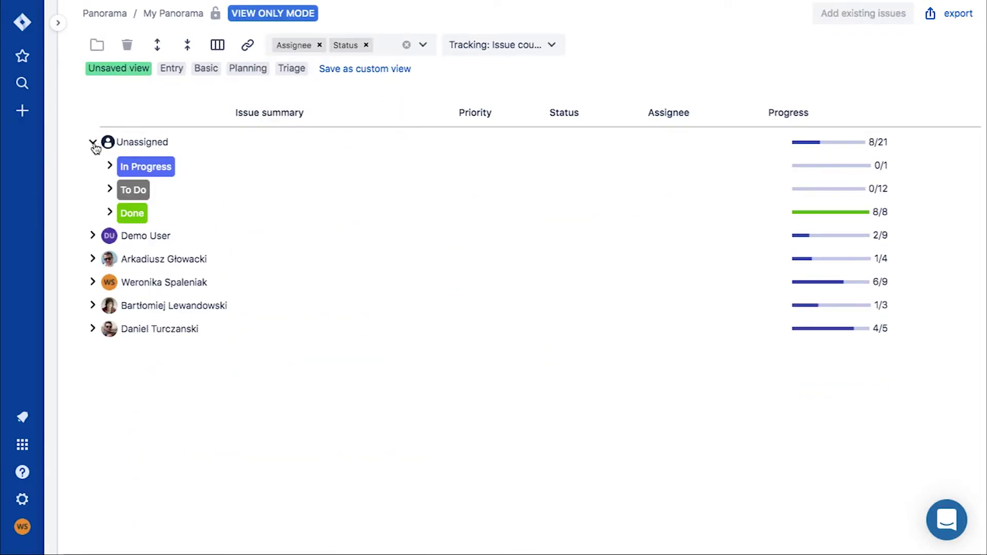
left_click(111, 167)
left_click(93, 283)
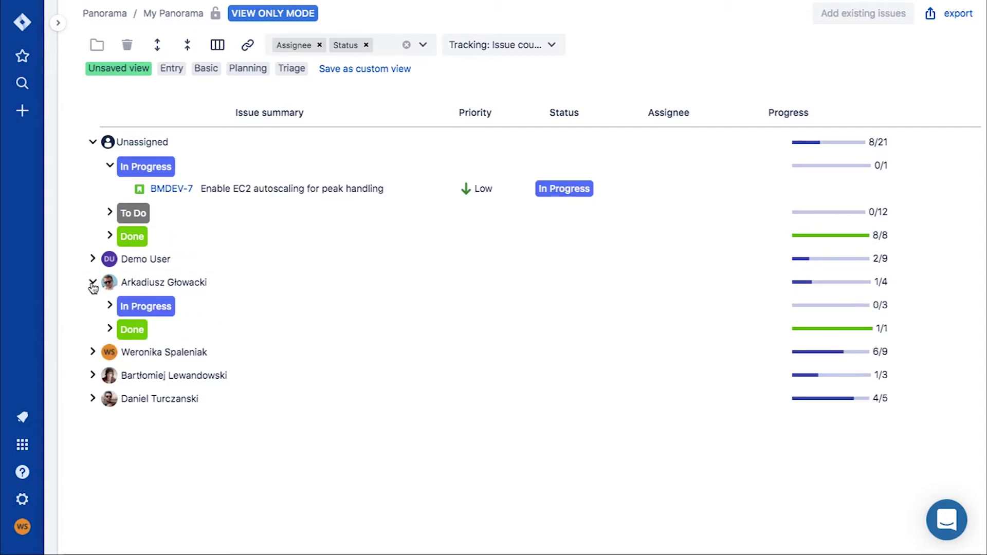
left_click(110, 307)
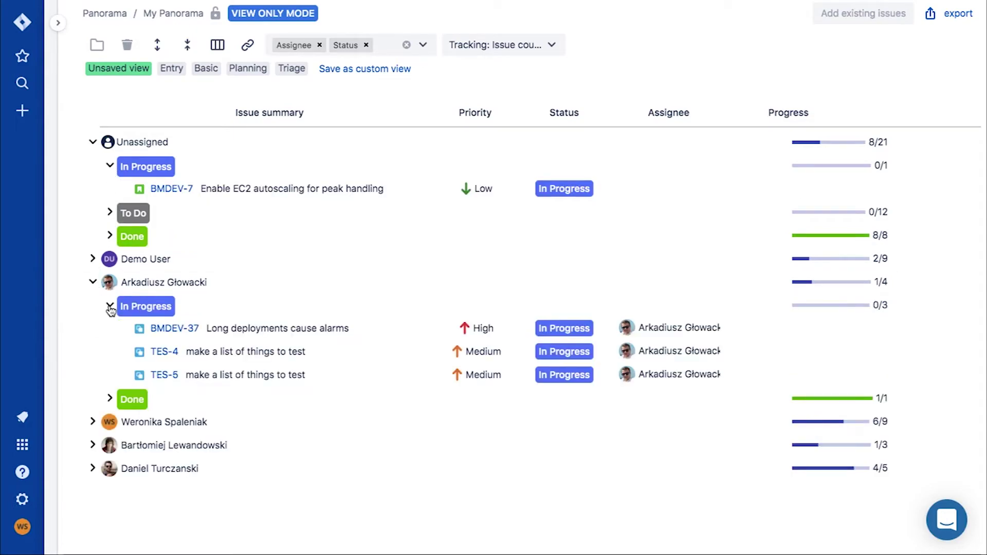
left_click(93, 423)
left_click(110, 470)
scroll(103, 493, "down", 1)
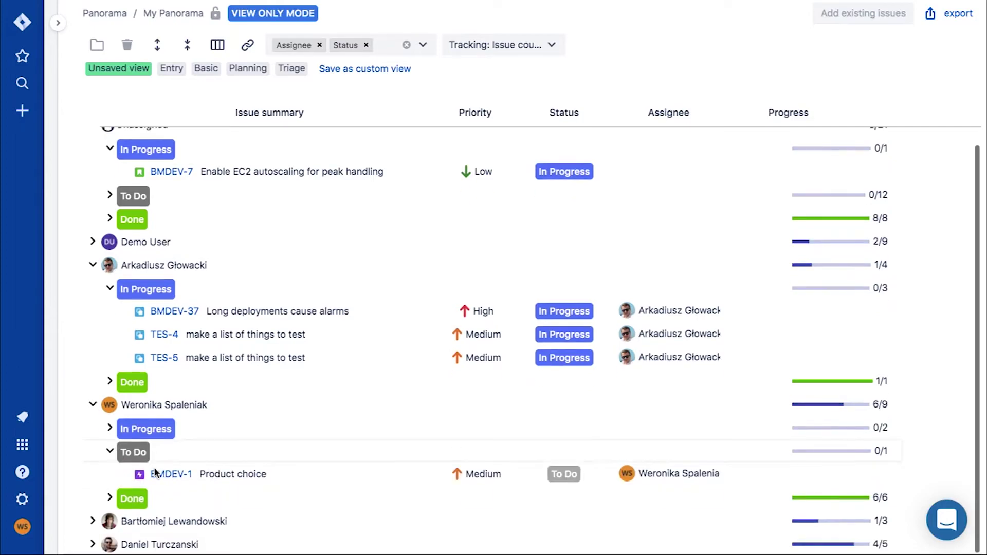
left_click(94, 522)
scroll(98, 514, "down", 3)
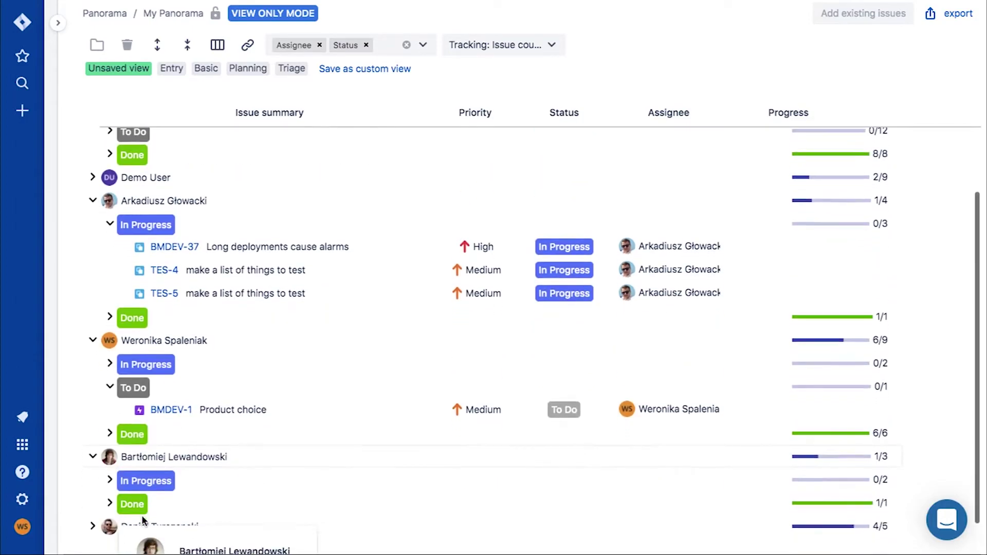
scroll(103, 509, "up", 1)
left_click(110, 499)
scroll(311, 485, "down", 2)
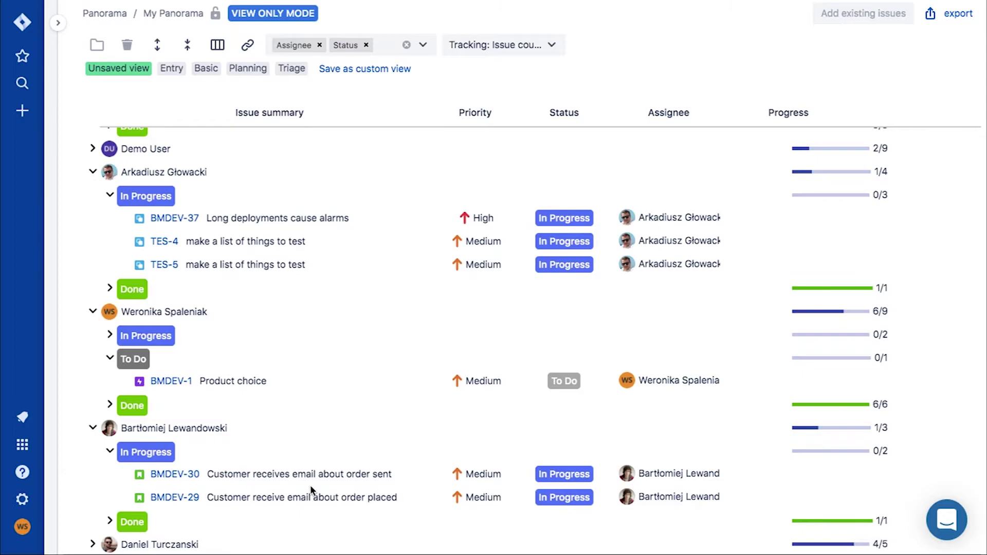
scroll(302, 474, "up", 4)
Drop the grouping and show issue links of types 'is blocked by' and 'blocks'.
left_click(407, 46)
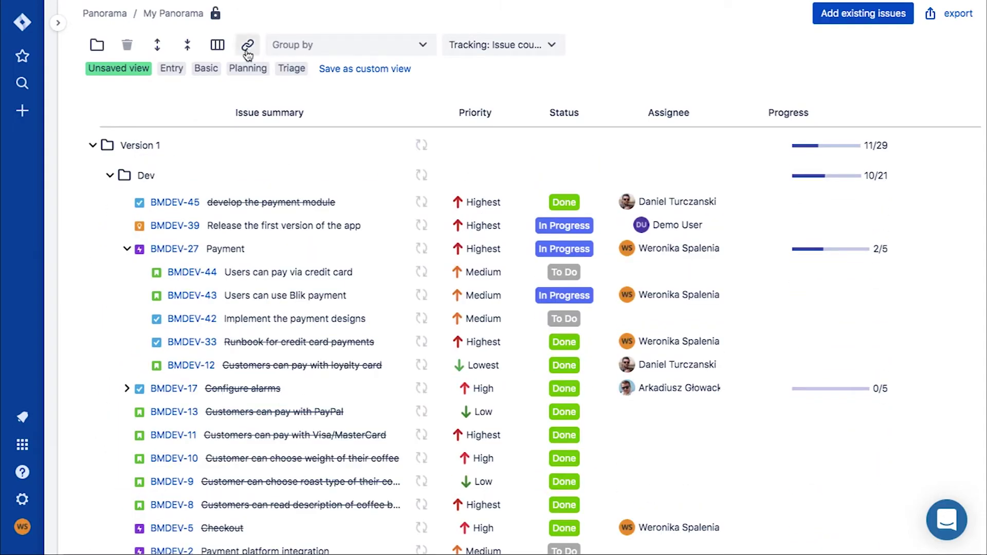
left_click(247, 45)
type("is")
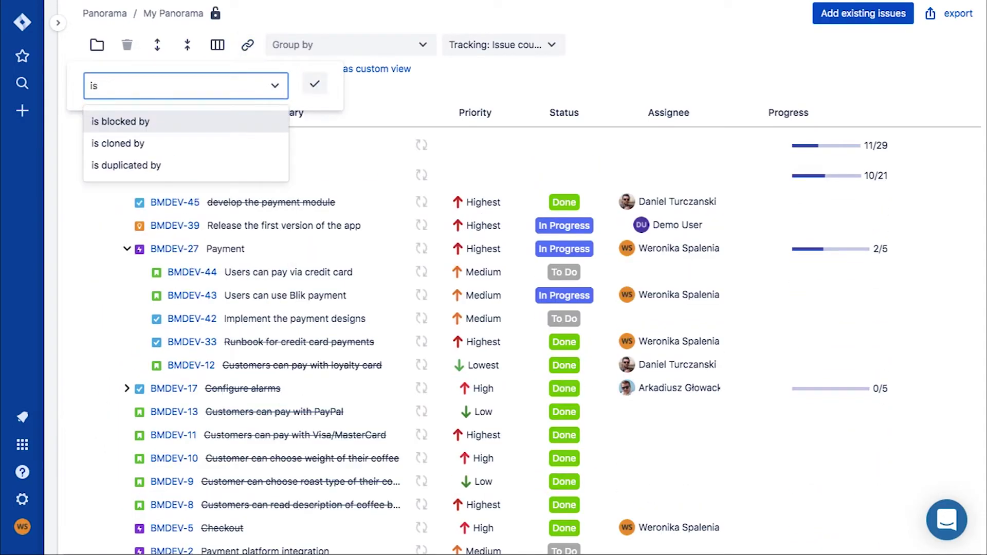
key("Return")
type("bl")
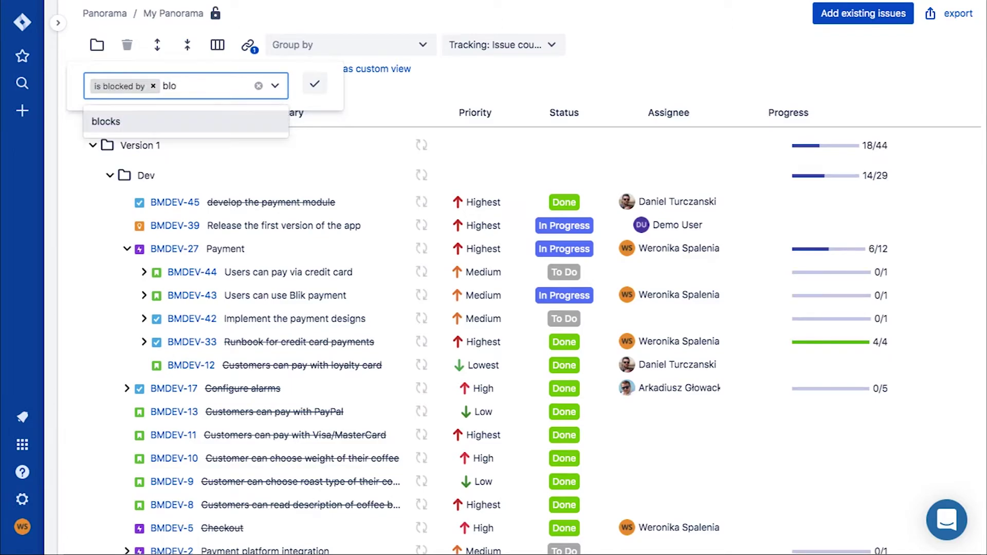
type("o")
key("Return")
left_click(313, 86)
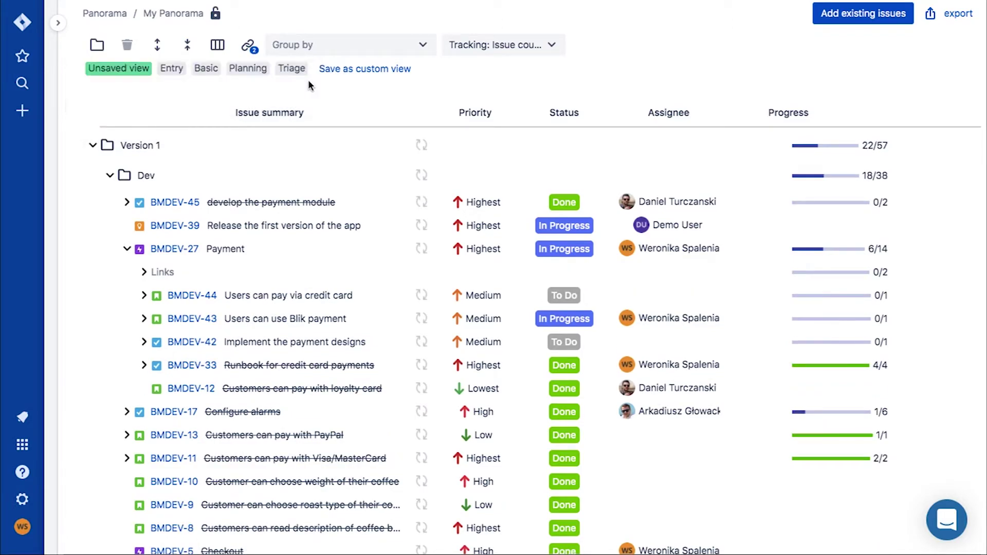
Expand the Links and blocks rows under BMDEV-45, BMDEV-27 and BMDEV-44 to reveal blocking issues.
left_click(126, 202)
left_click(144, 225)
left_click(160, 249)
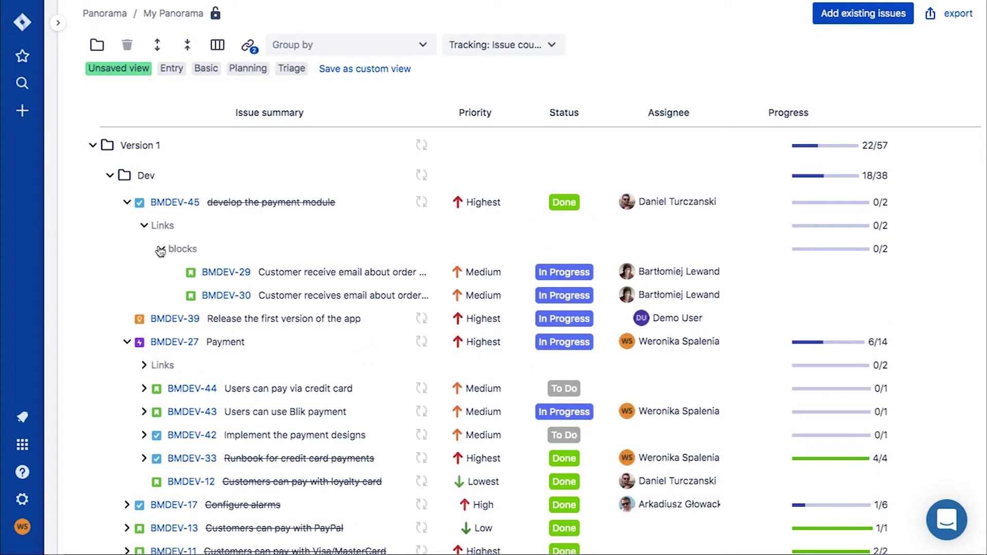
scroll(158, 381, "down", 3)
left_click_drag(157, 253, 156, 252)
left_click(144, 230)
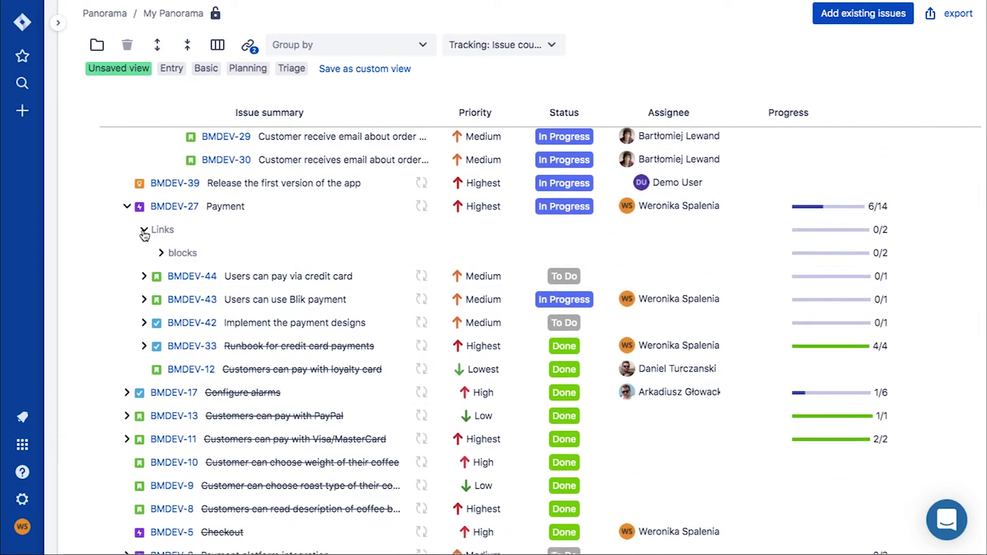
left_click(162, 253)
left_click(144, 323)
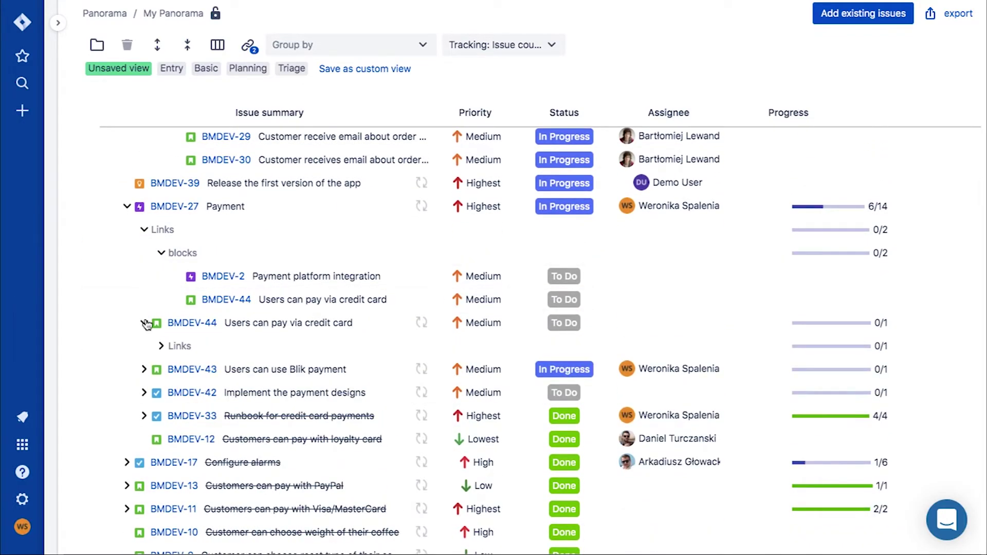
left_click(161, 347)
left_click(178, 369)
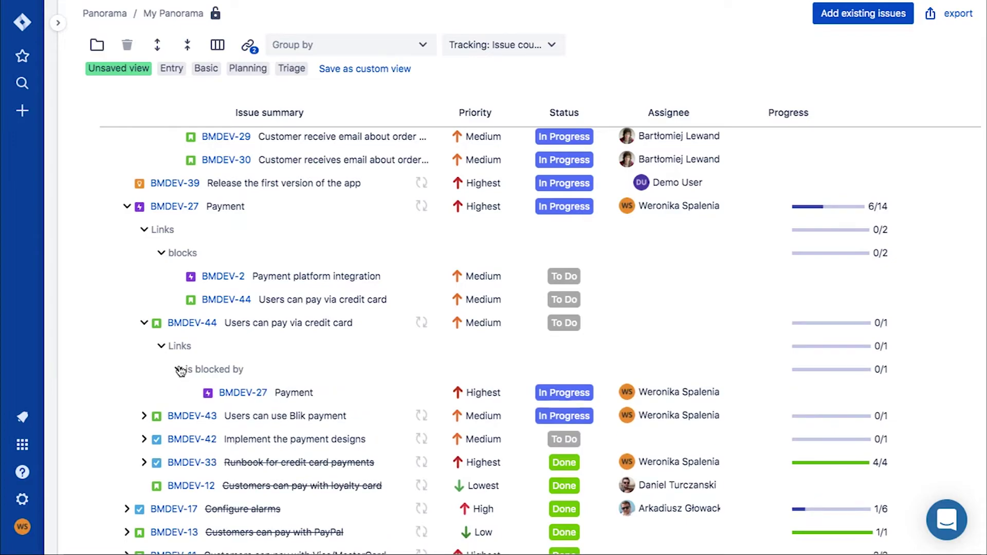
scroll(183, 372, "down", 5)
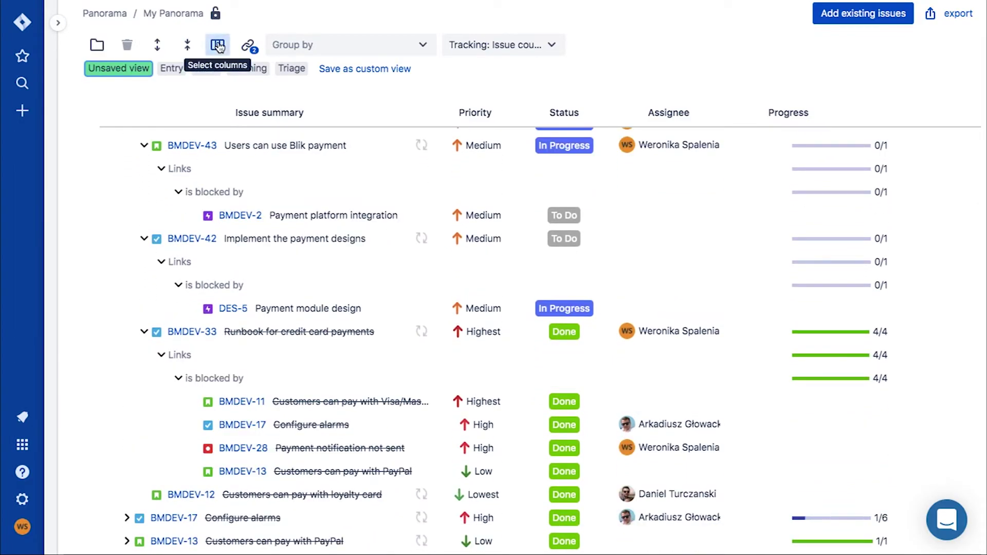
left_click(218, 46)
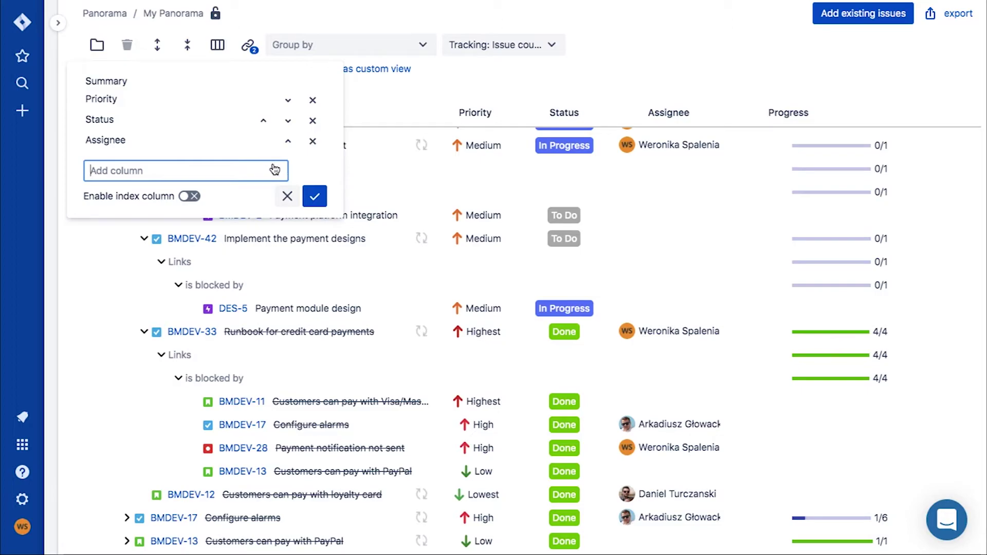
Add Original Estimate and Time Spent columns, showing Version 1 at 205h 30m estimated, 54h spent.
type("or")
left_click(174, 243)
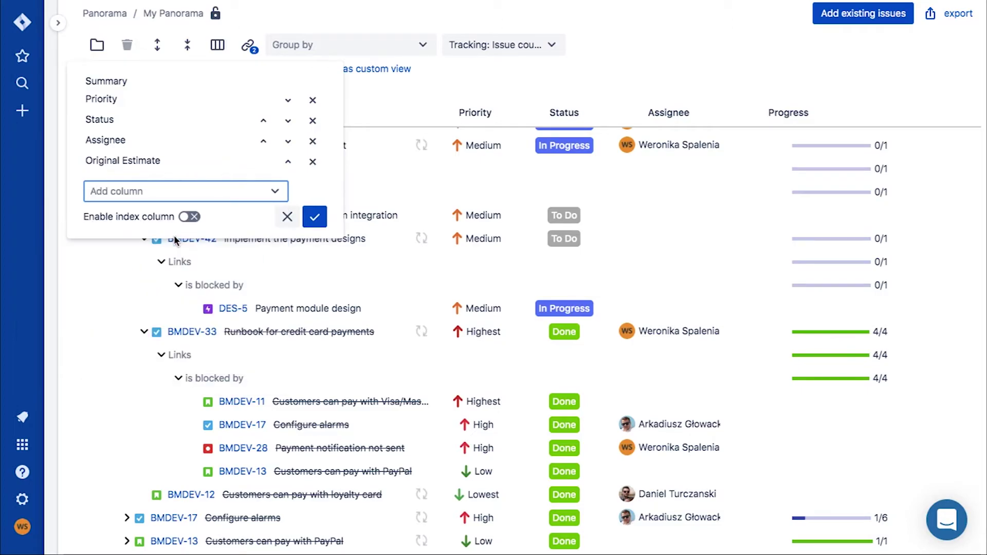
left_click(165, 194)
type("time")
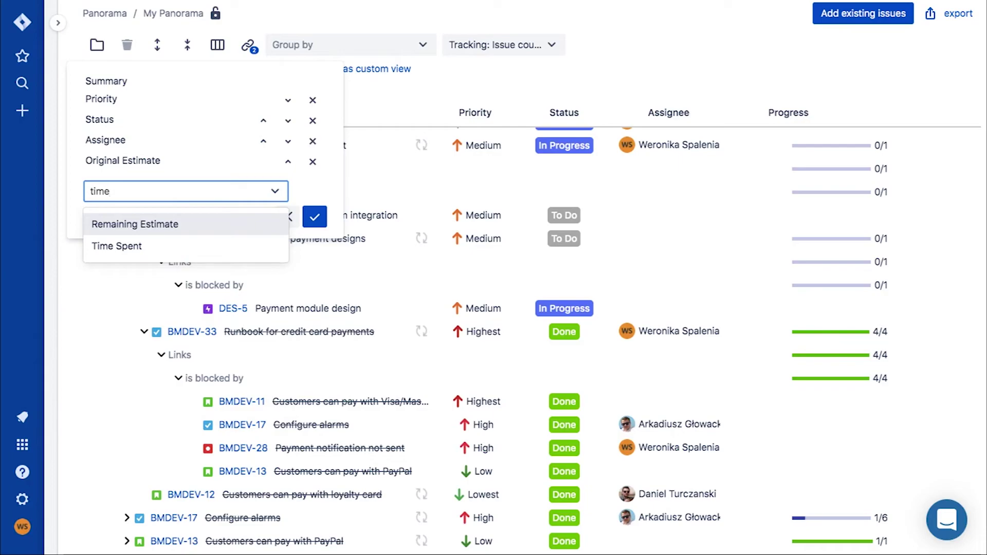
key("Down")
key("Return")
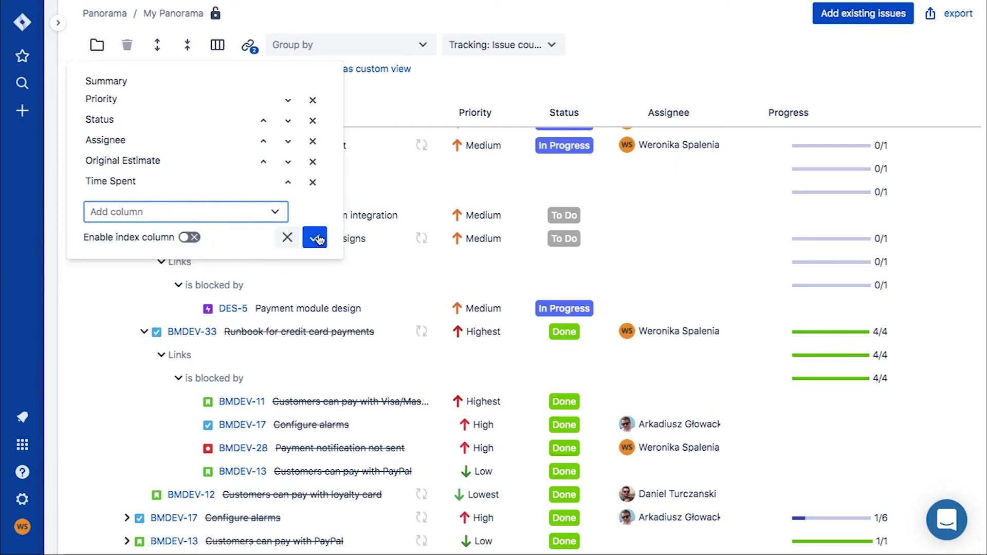
left_click(315, 237)
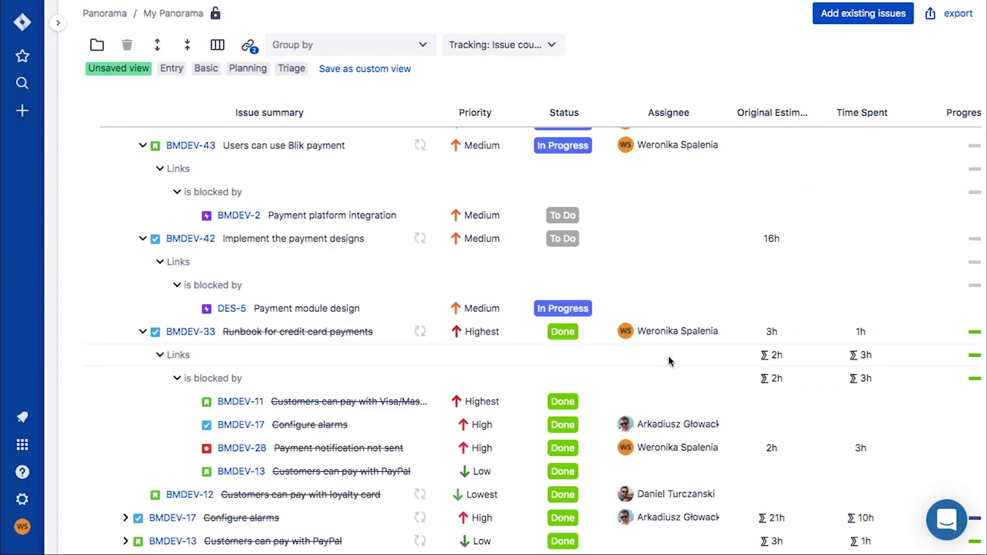
scroll(668, 360, "down", 5)
scroll(669, 360, "down", 3)
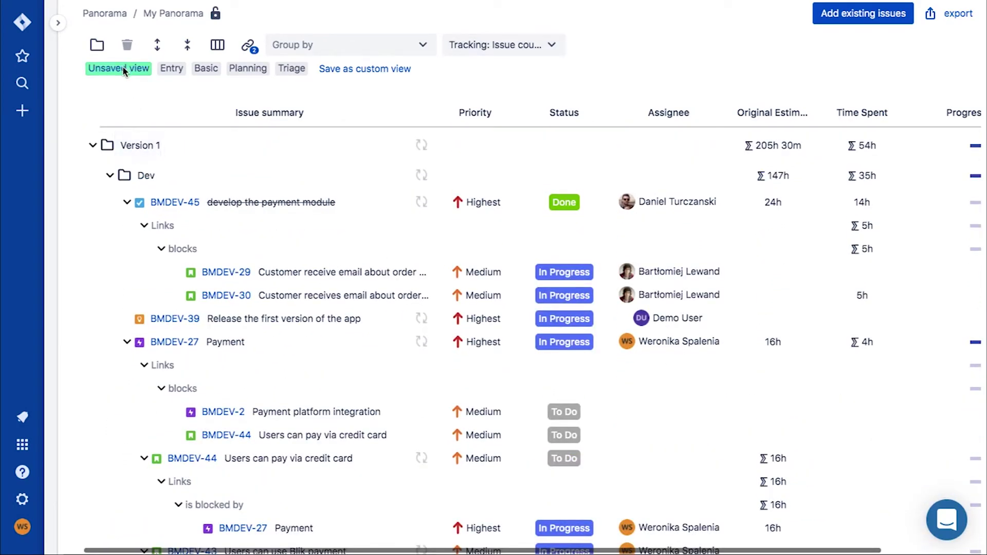
Save the current columns and links layout as the custom view 'My custom view'.
left_click(340, 70)
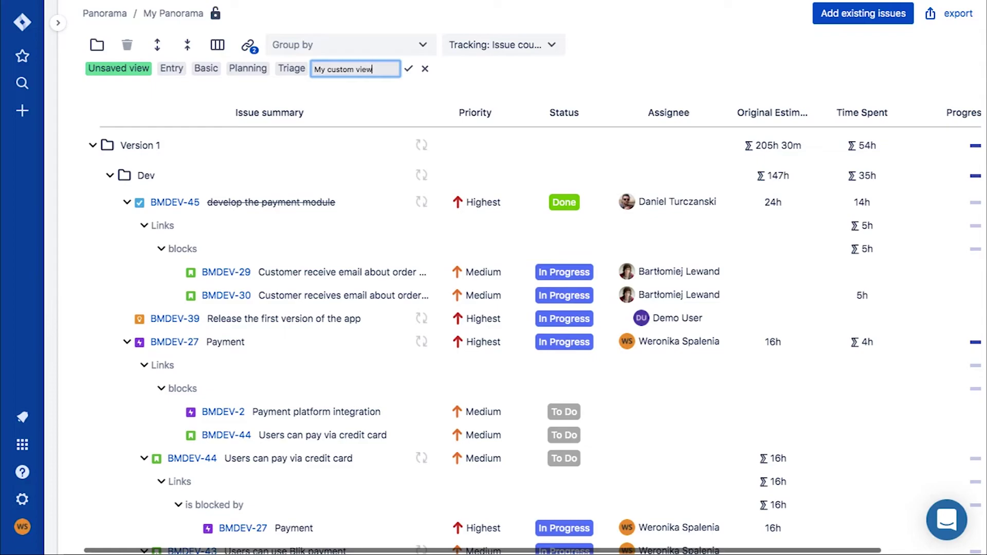
left_click(412, 67)
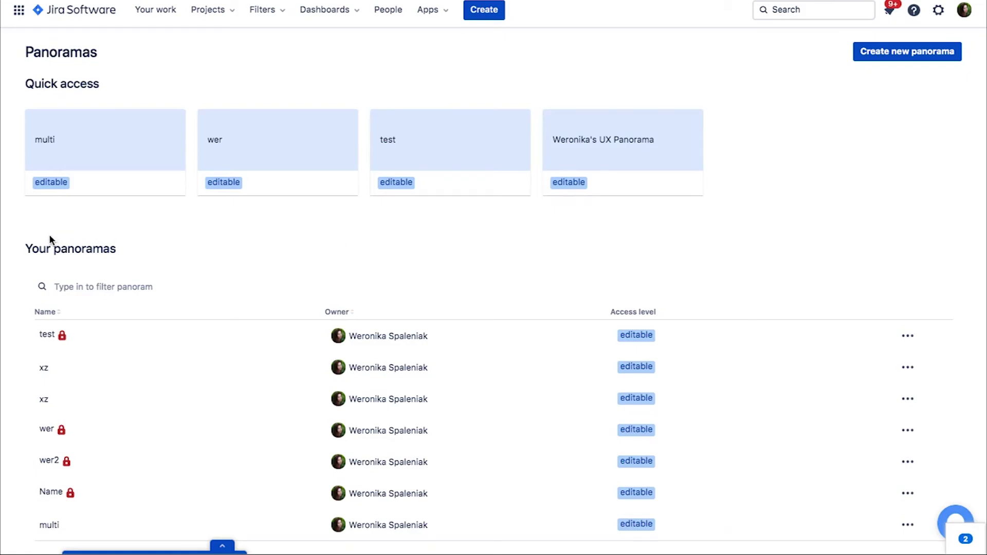
Browse your, other and automatic panoramas, trying the name filter with 'blu' before clearing it.
scroll(213, 257, "down", 3)
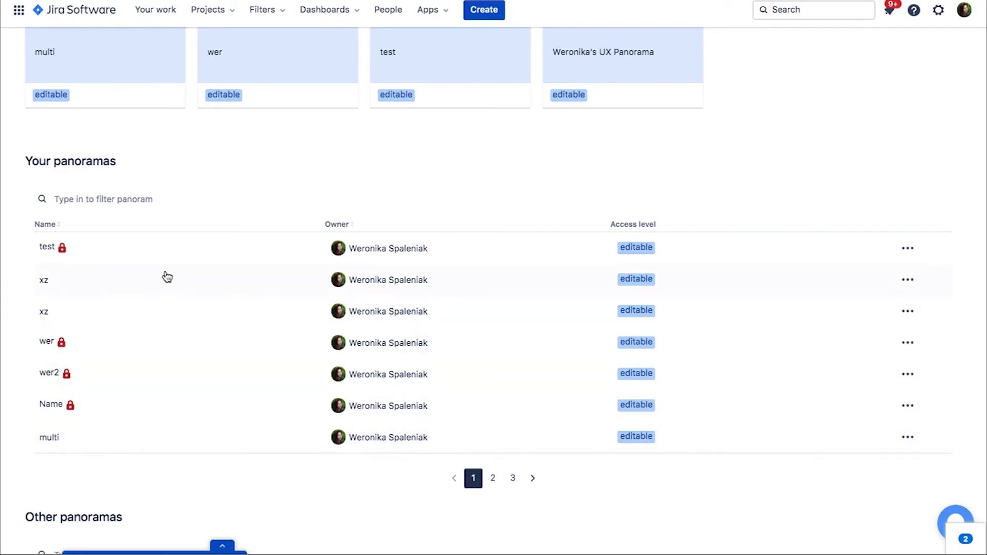
scroll(324, 409, "down", 7)
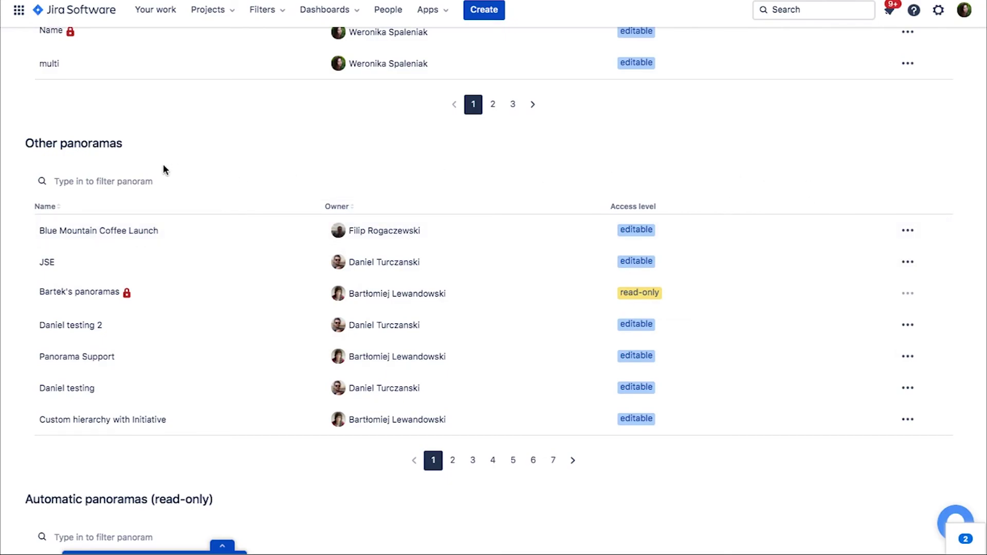
left_click(127, 180)
type("blu")
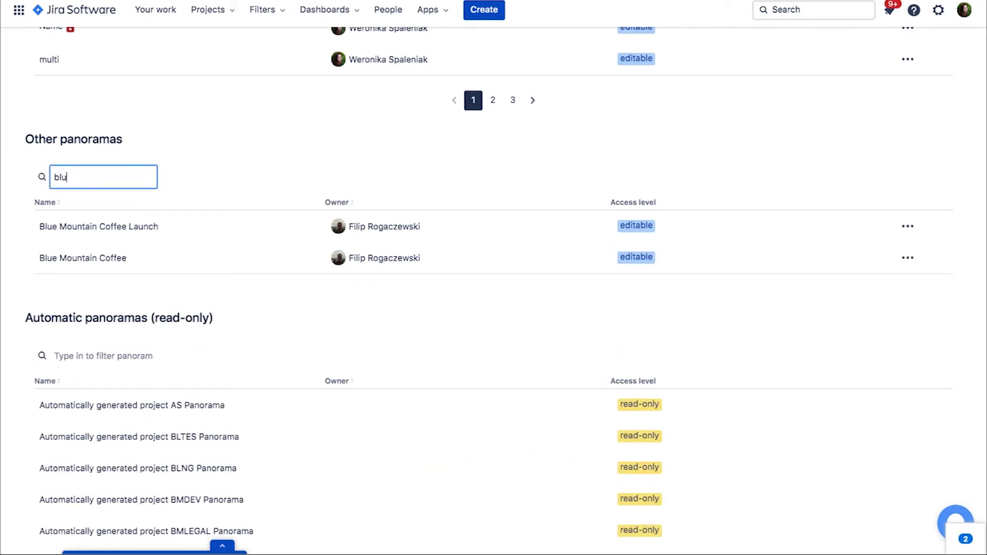
key("BackSpace")
key("BackSpace")
key("BackSpace")
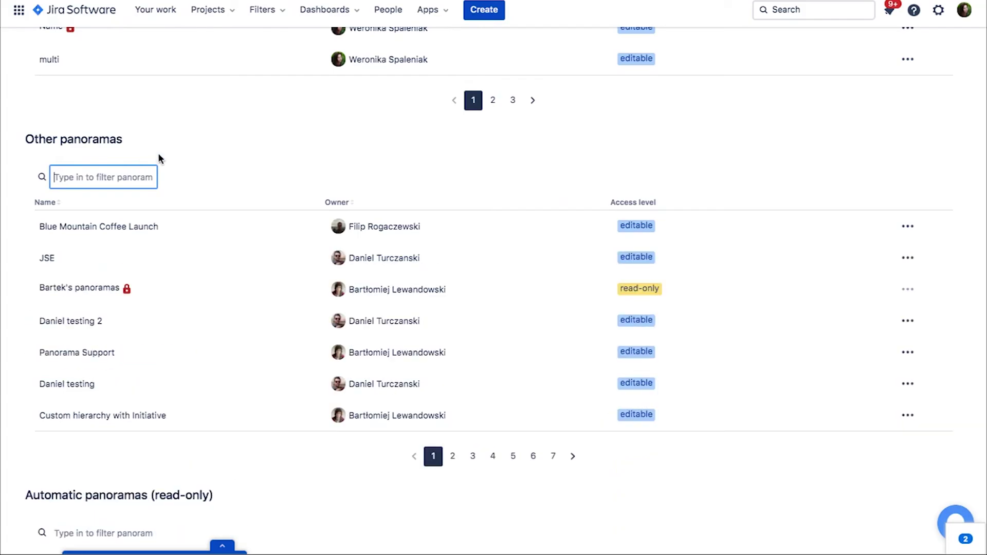
left_click(236, 152)
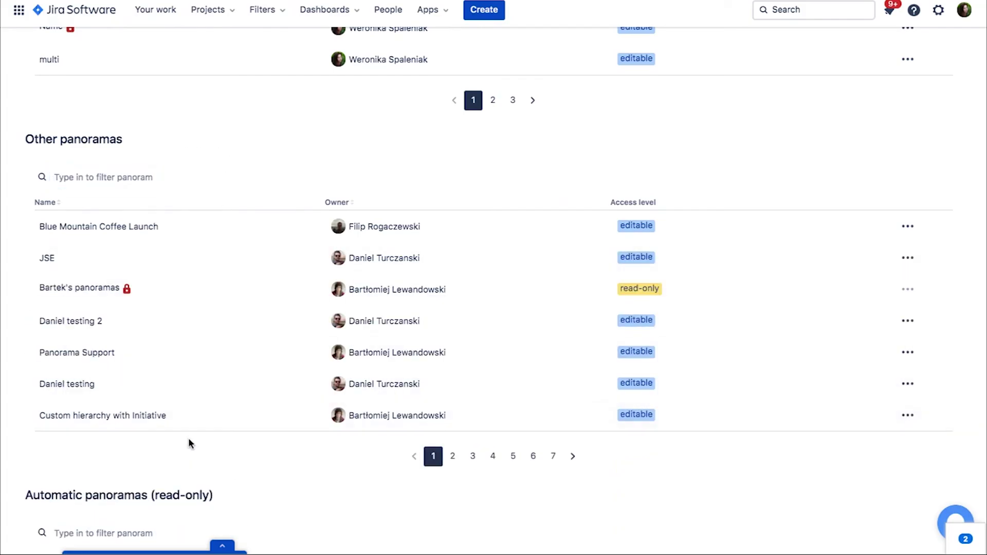
scroll(190, 448, "down", 5)
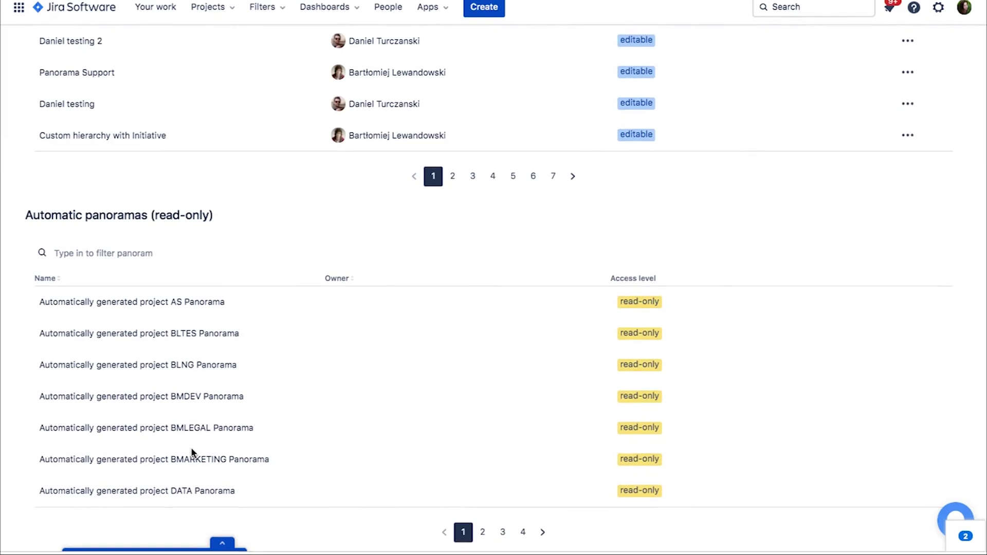
scroll(191, 453, "up", 3)
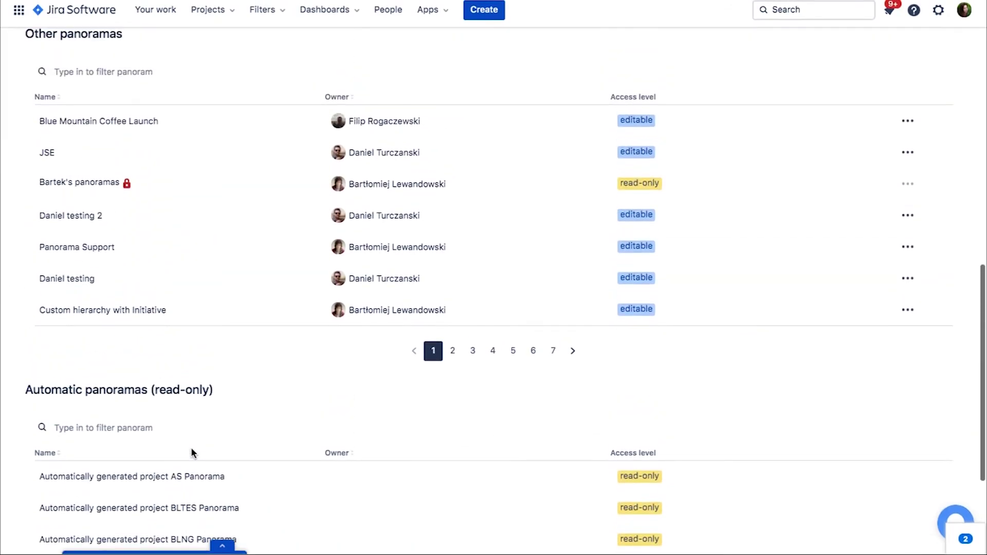
scroll(191, 452, "up", 4)
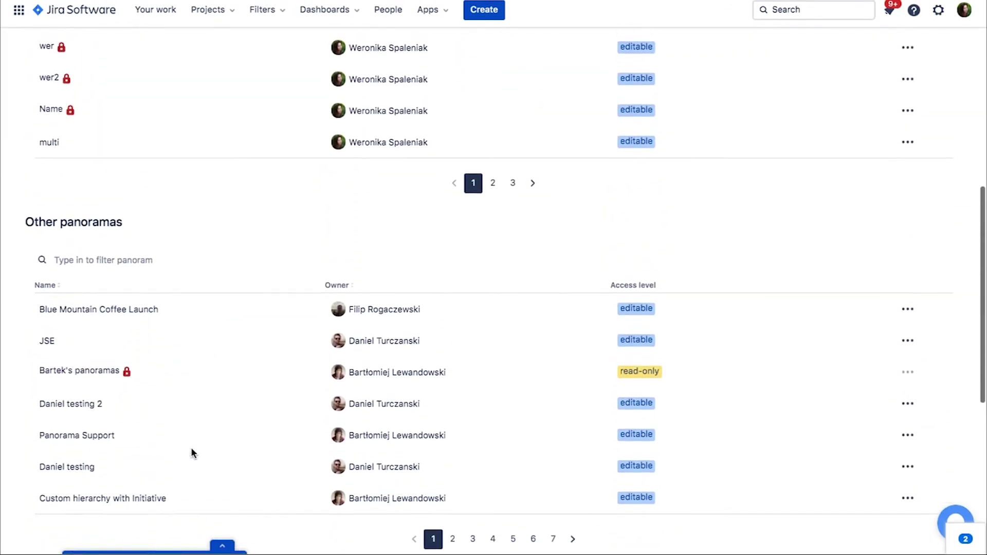
scroll(192, 453, "up", 6)
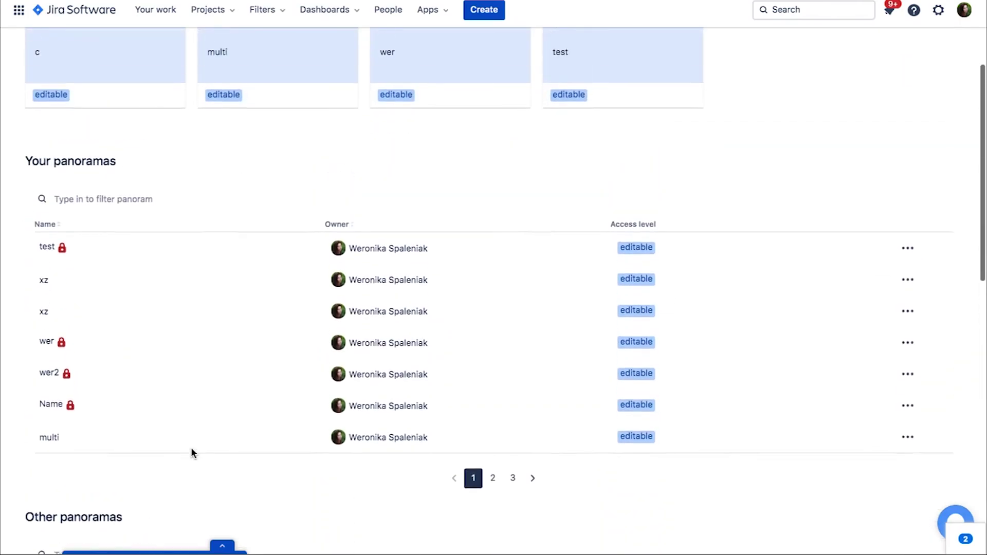
scroll(192, 452, "up", 2)
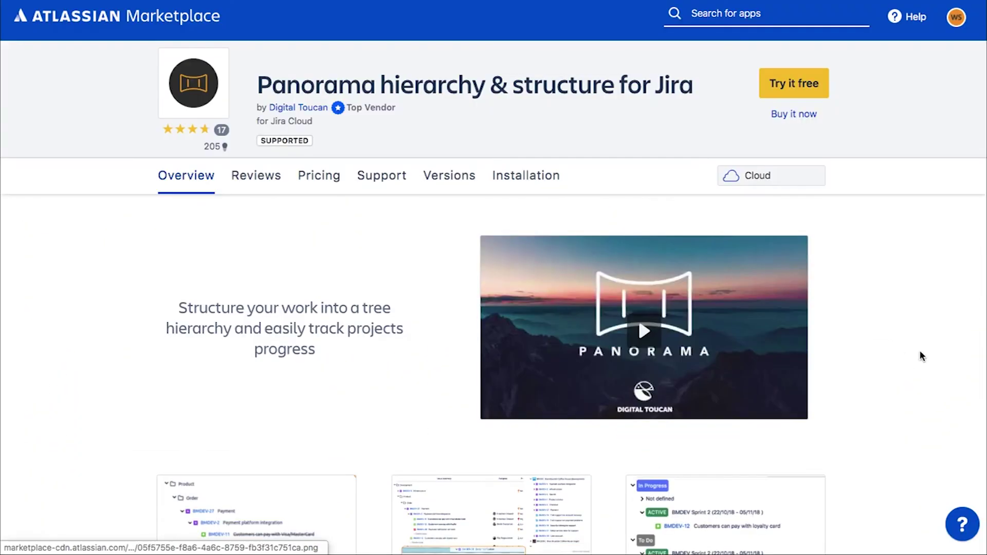
Scroll through the Overview of the Panorama hierarchy & structure for Jira listing and back up.
scroll(925, 355, "down", 5)
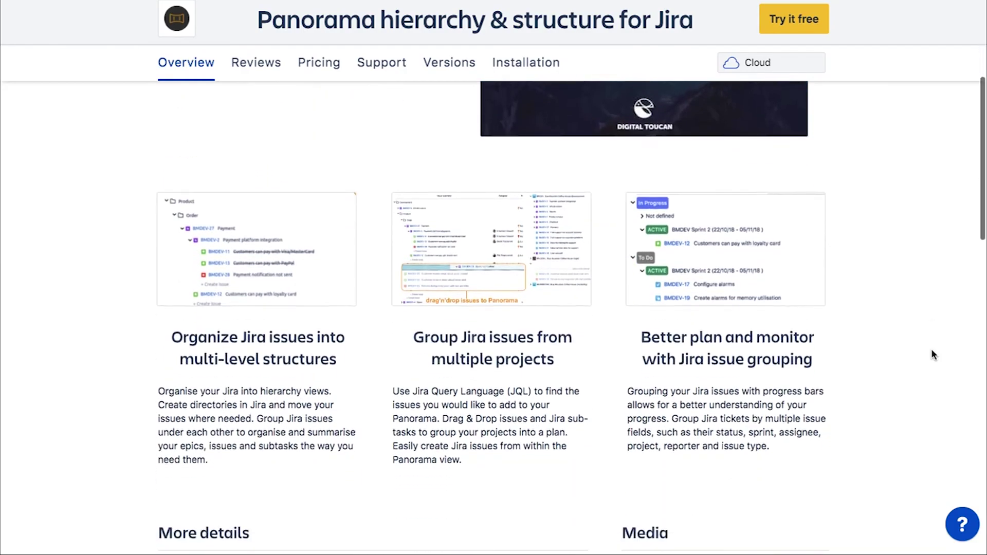
scroll(934, 354, "down", 6)
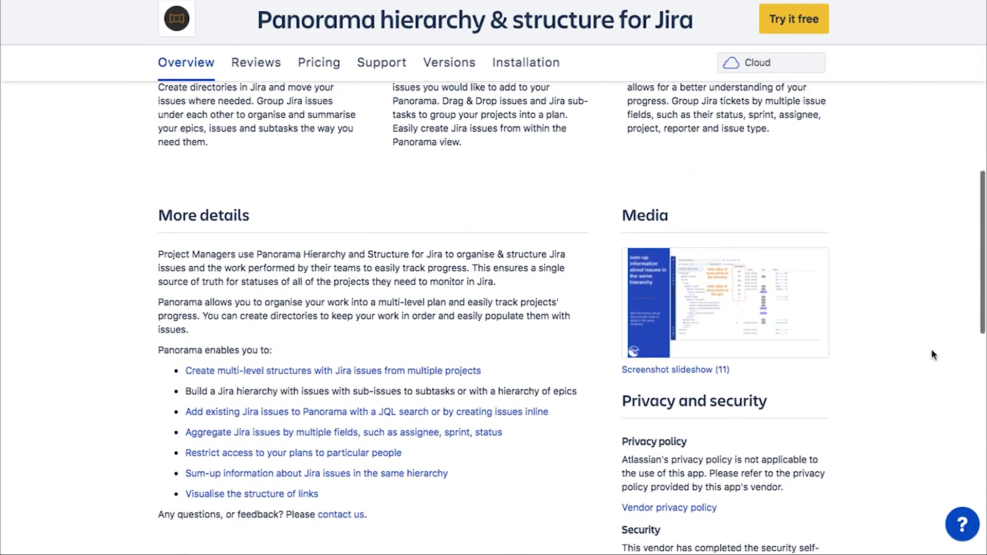
scroll(934, 355, "down", 8)
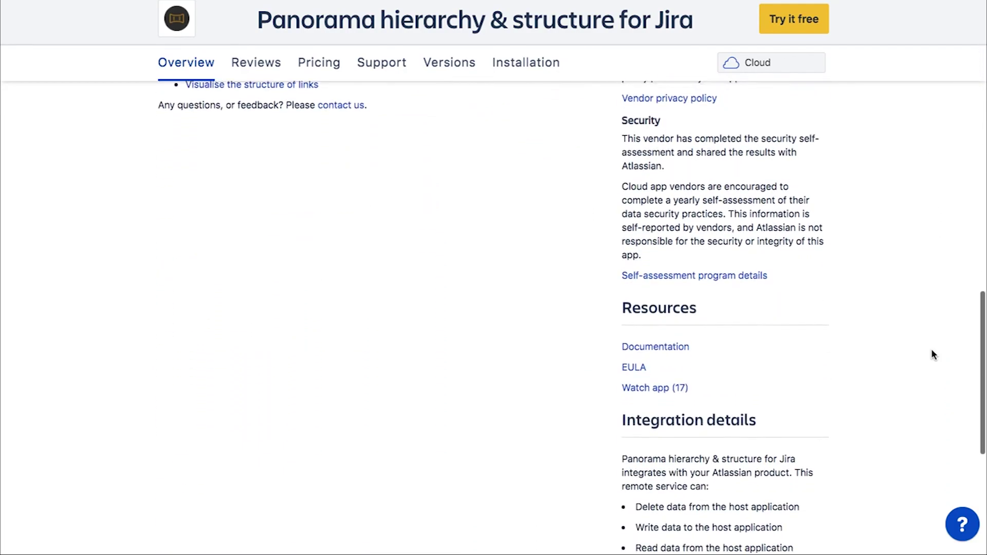
scroll(933, 355, "up", 7)
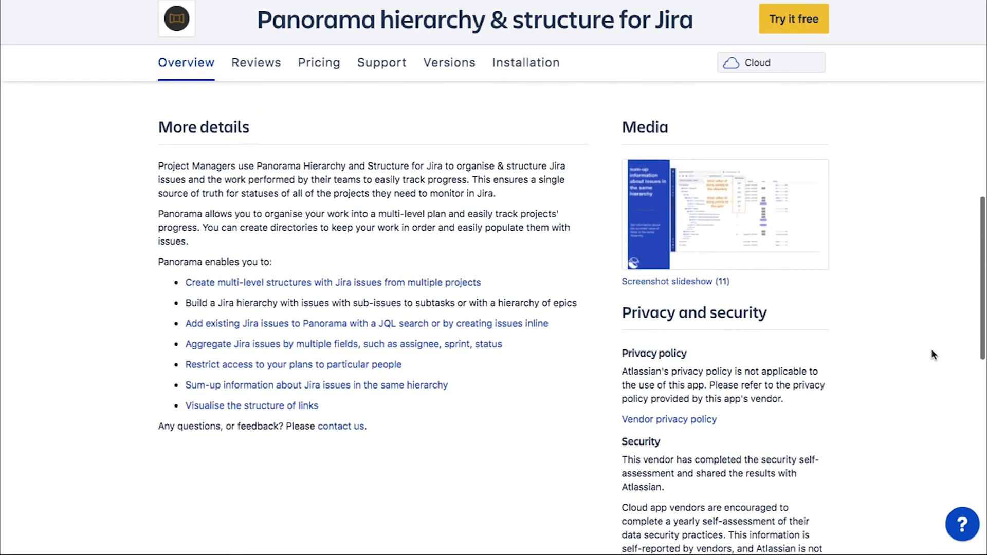
scroll(934, 355, "up", 9)
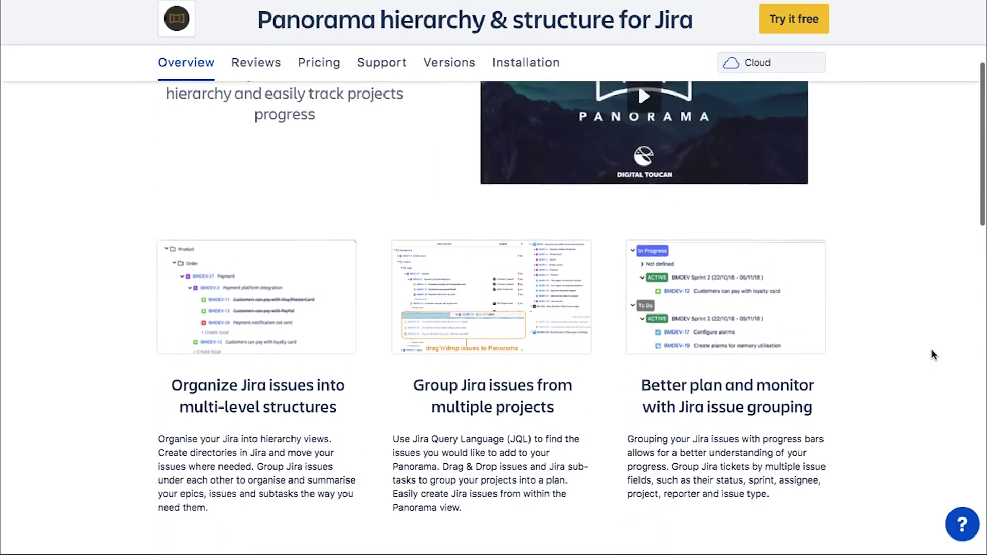
scroll(933, 355, "up", 5)
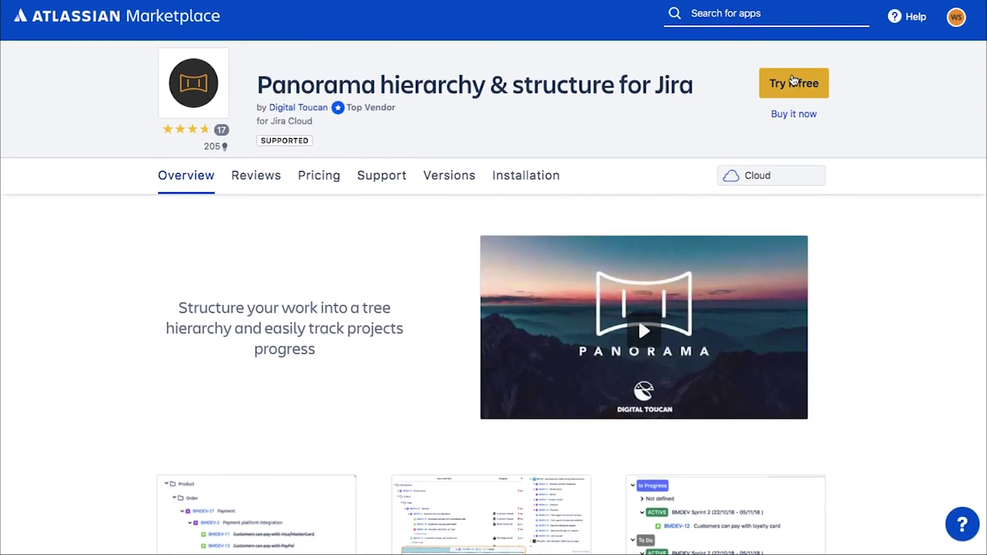